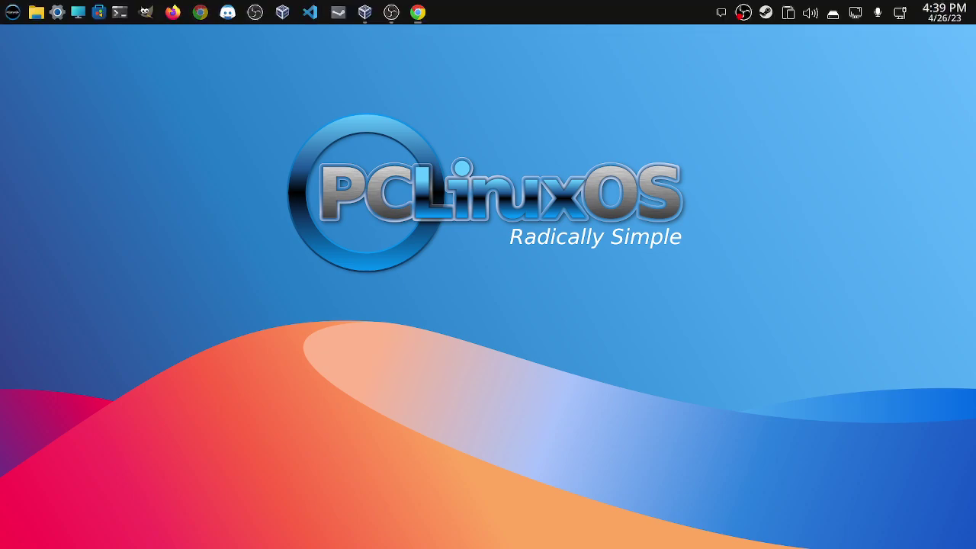
# Step: Launch Chrome with the English profile and open the bookmarked PCLinuxOS YouTube channel
pyautogui.click(418, 12)
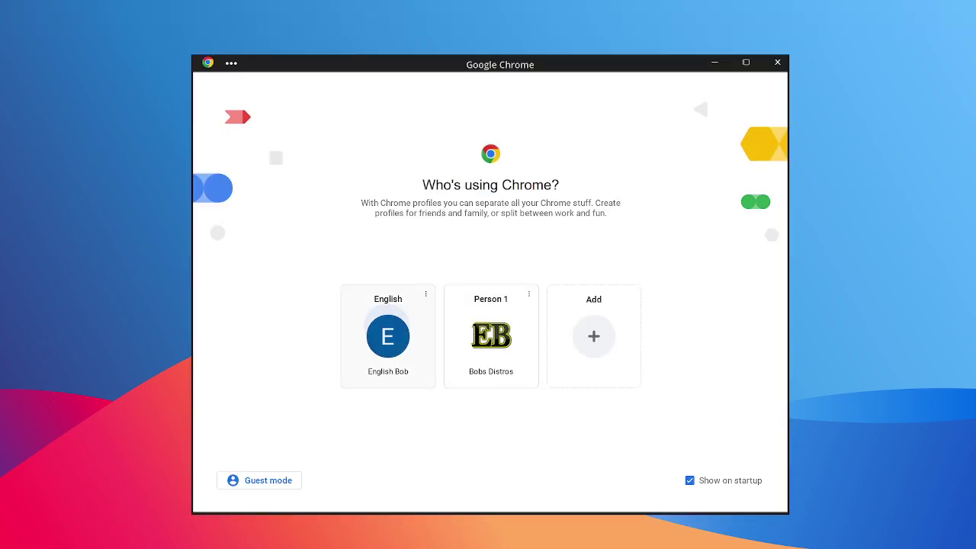
pyautogui.click(388, 336)
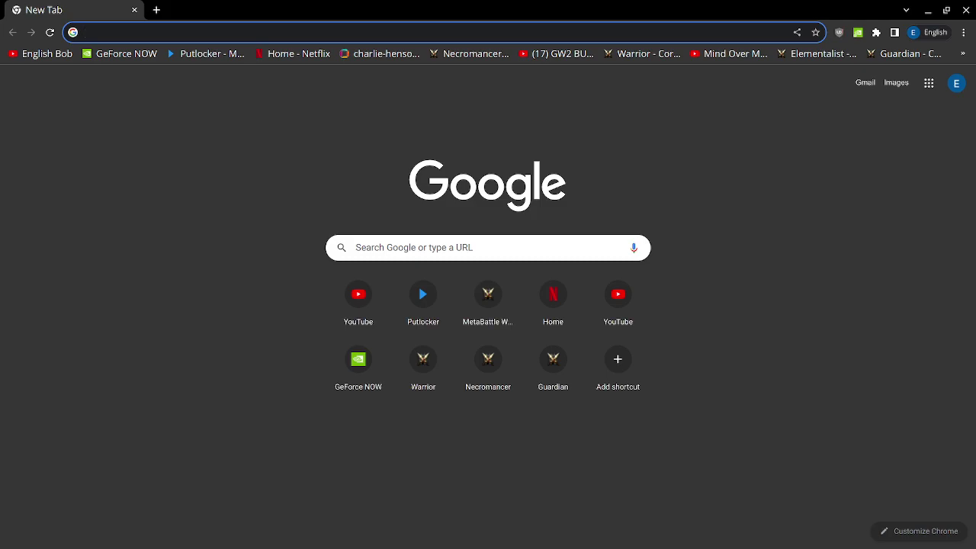
pyautogui.click(42, 53)
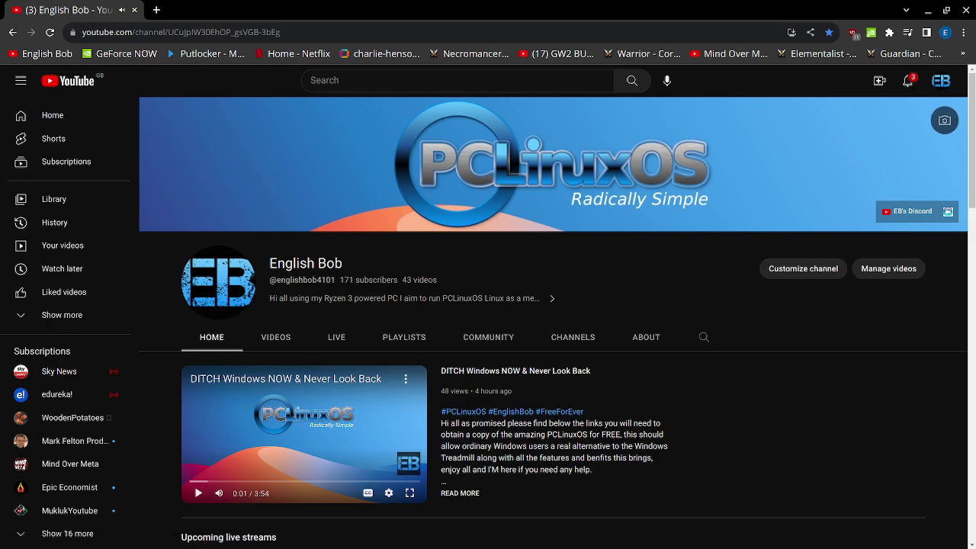
# Step: Browse the channel Home tab and play 'DITCH Windows NOW & Never Look Back' from the playlist row
pyautogui.scroll(-5, 552, 305)
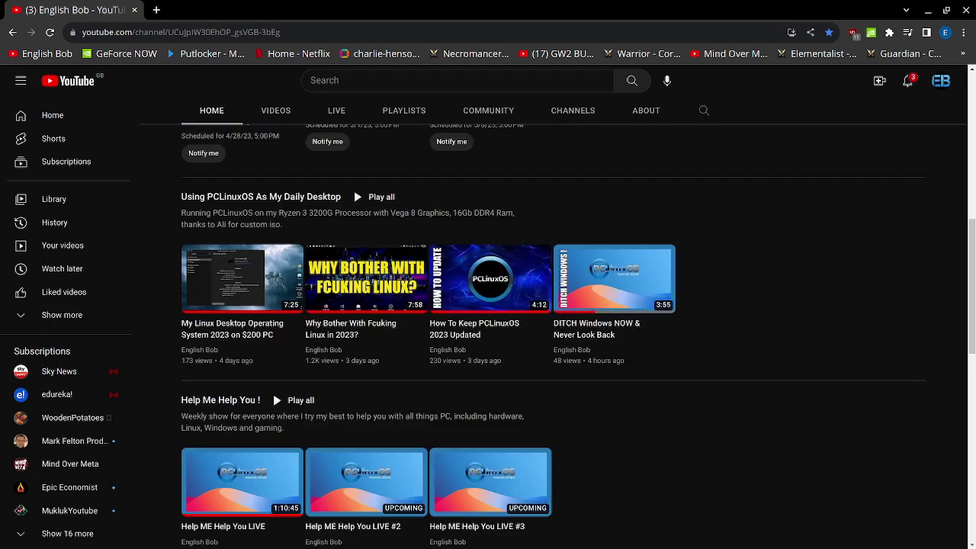
pyautogui.scroll(5, 553, 305)
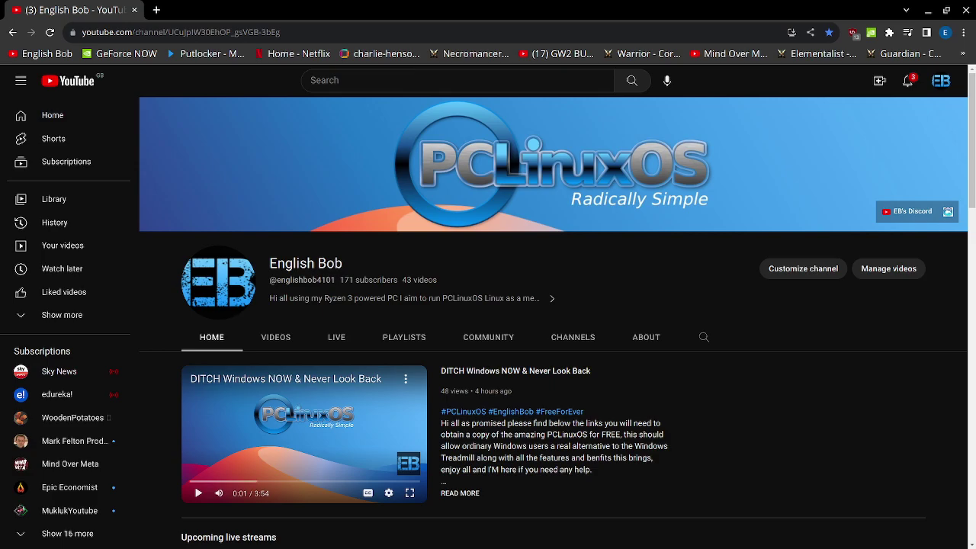
pyautogui.scroll(-5, 614, 385)
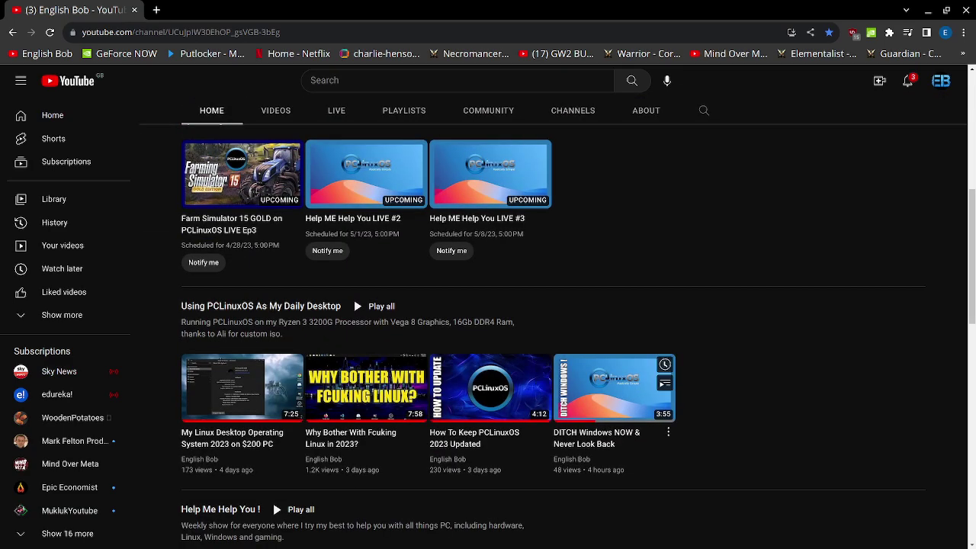
pyautogui.click(614, 385)
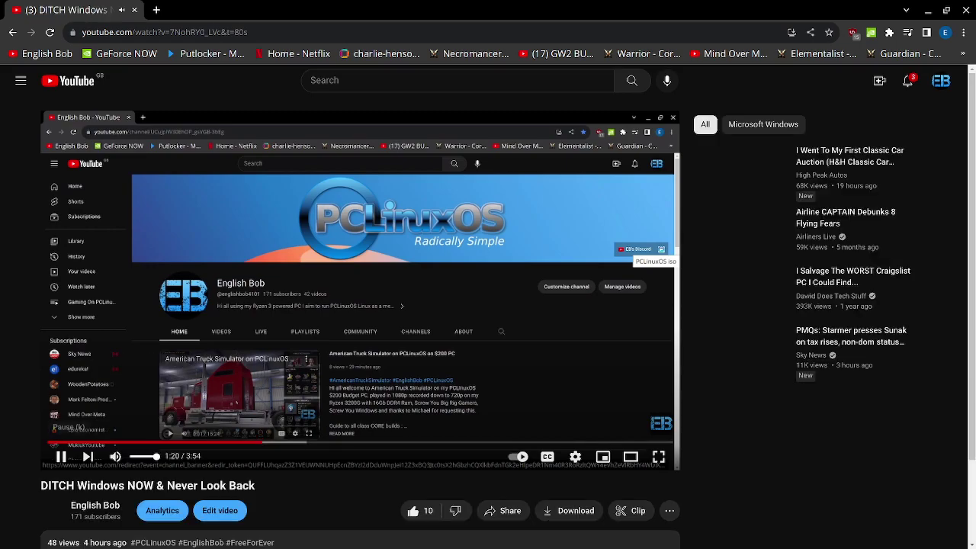
# Step: Pause the video and expand its description to show the download links
pyautogui.click(61, 456)
pyautogui.scroll(-3, 61, 456)
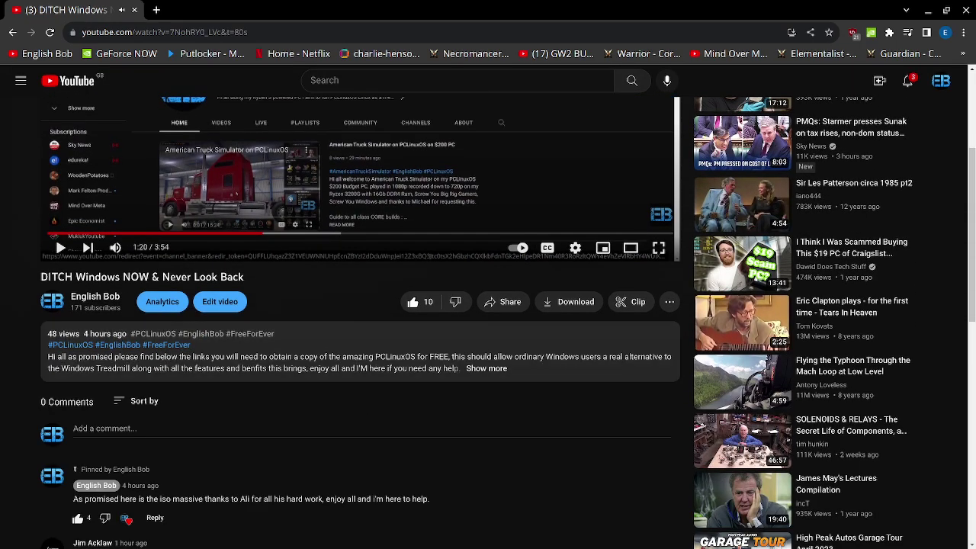
pyautogui.click(486, 368)
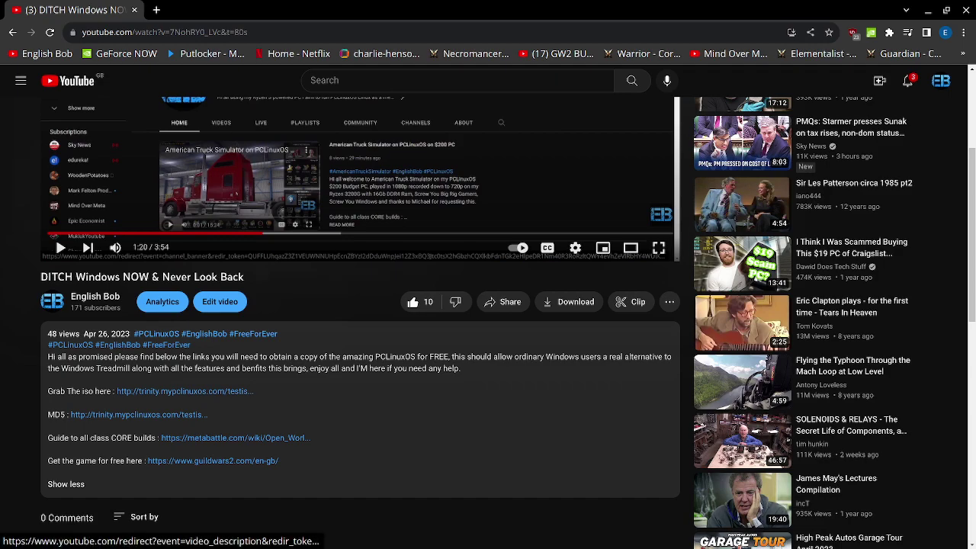
pyautogui.scroll(-4, 360, 320)
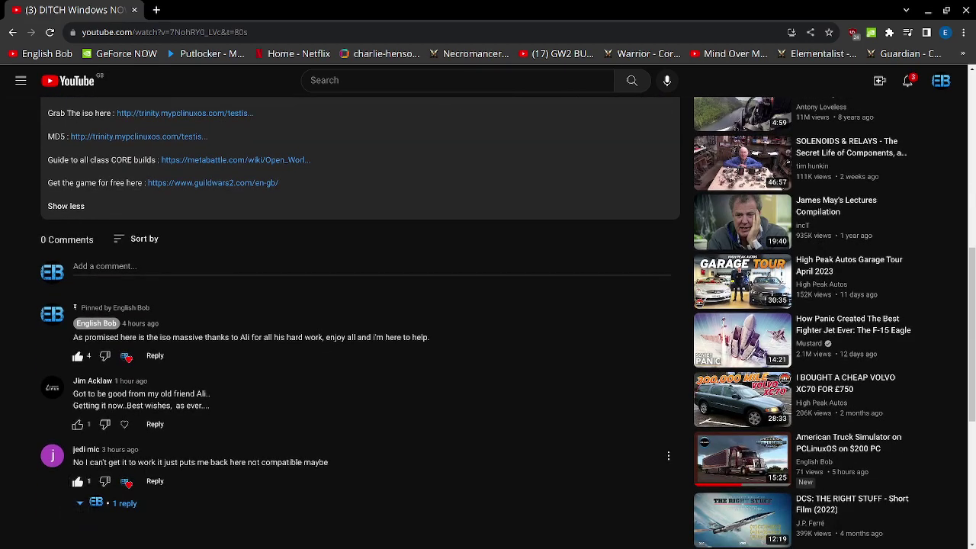
pyautogui.scroll(5, 360, 320)
pyautogui.click(185, 461)
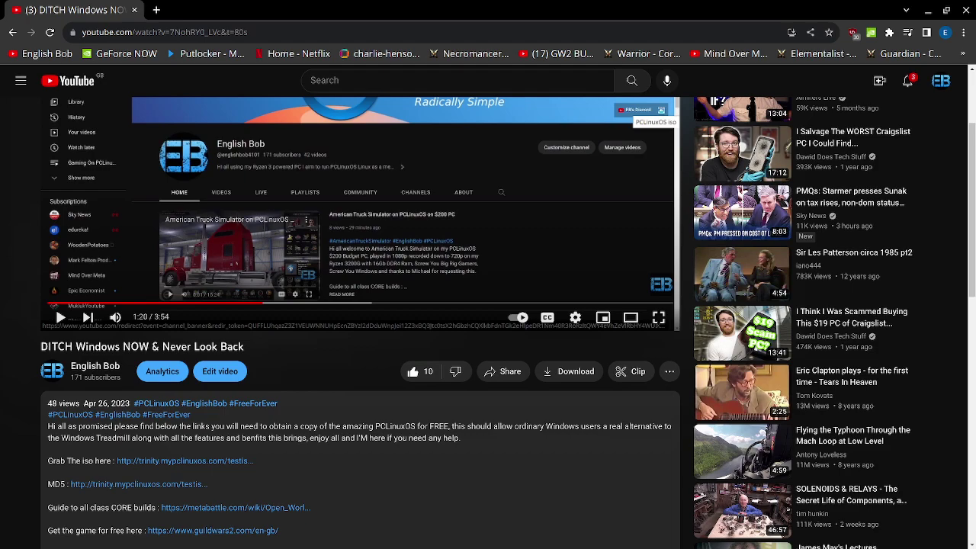
# Step: Copy a description link's address, check it in a blank tab, then return to the channel page
pyautogui.rightClick(223, 460)
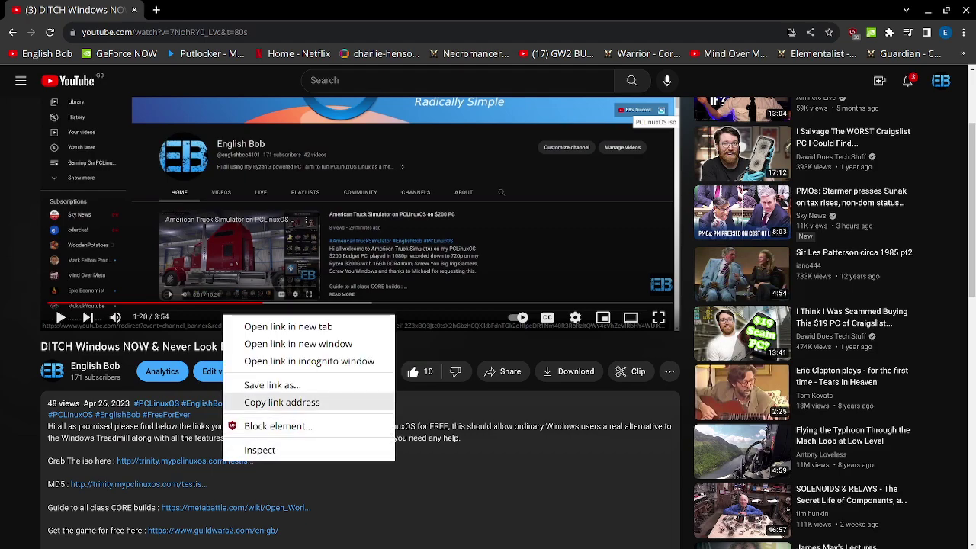
pyautogui.click(279, 402)
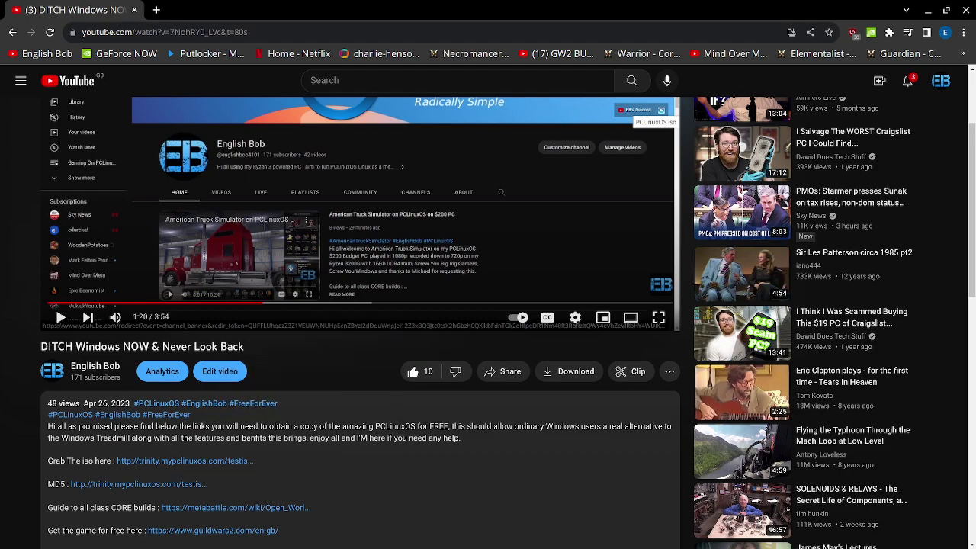
pyautogui.click(157, 10)
pyautogui.rightClick(229, 32)
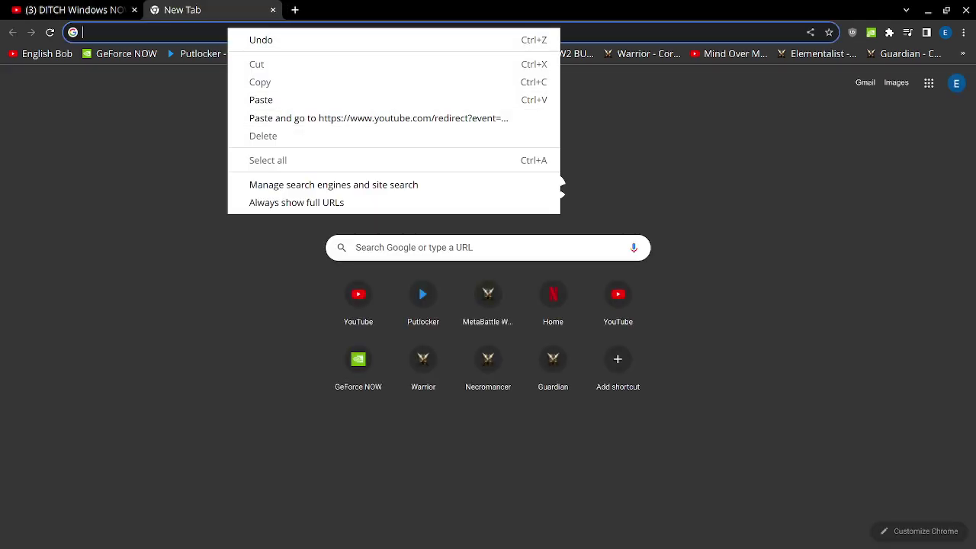
pyautogui.press('Escape')
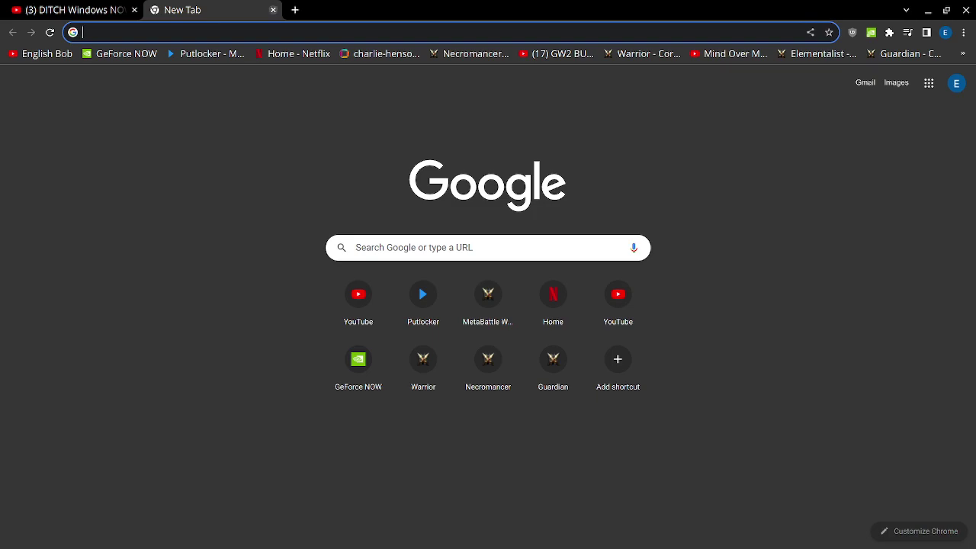
pyautogui.click(273, 10)
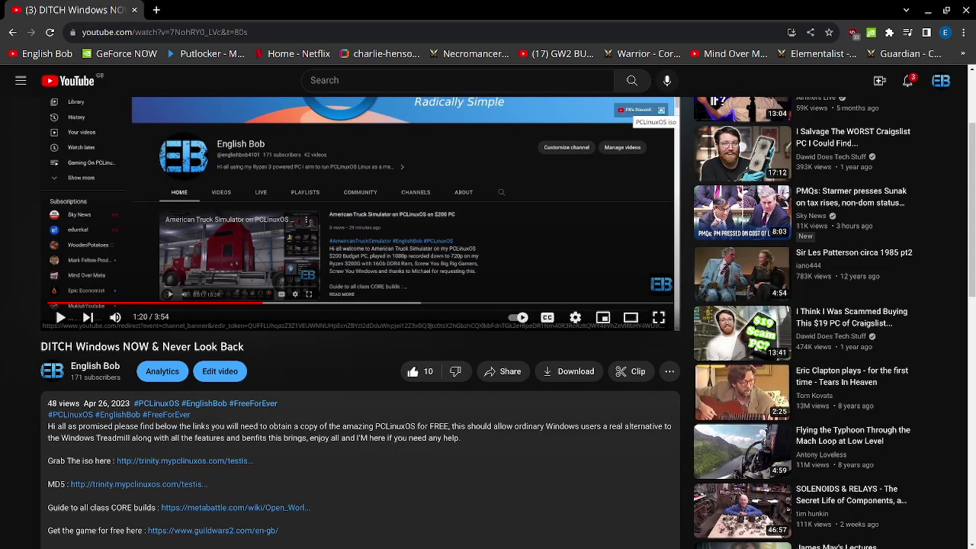
pyautogui.click(661, 284)
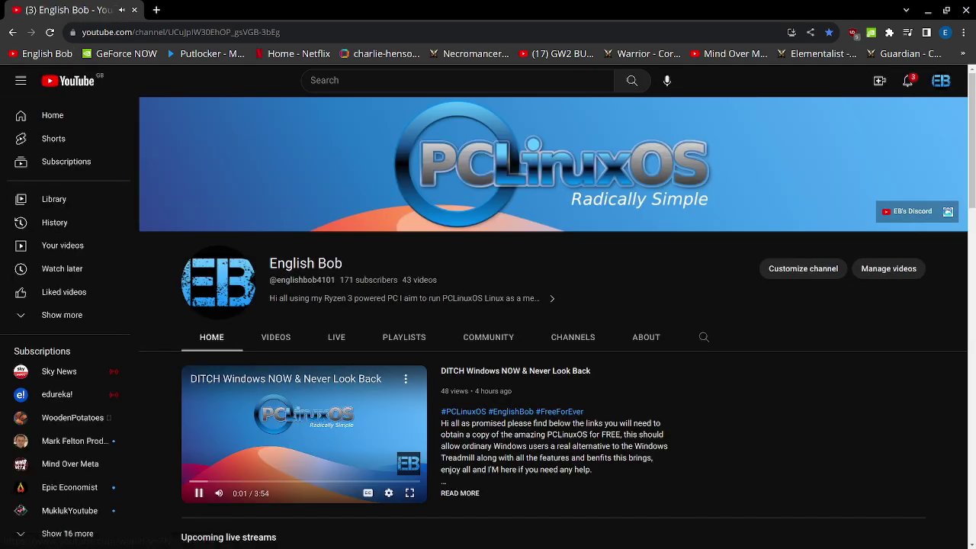
# Step: Pause the trailer and copy the banner's PCLinuxOS iso link address
pyautogui.click(198, 493)
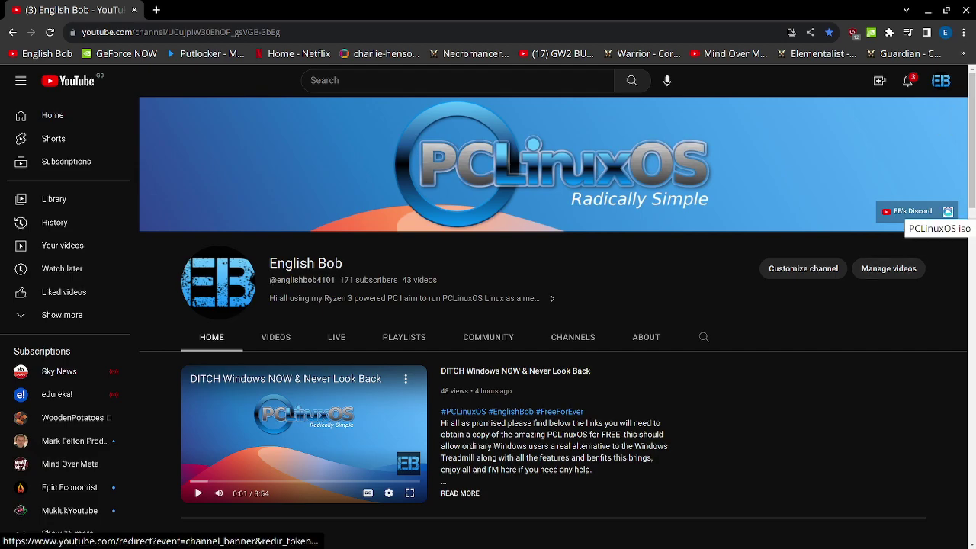
pyautogui.rightClick(948, 212)
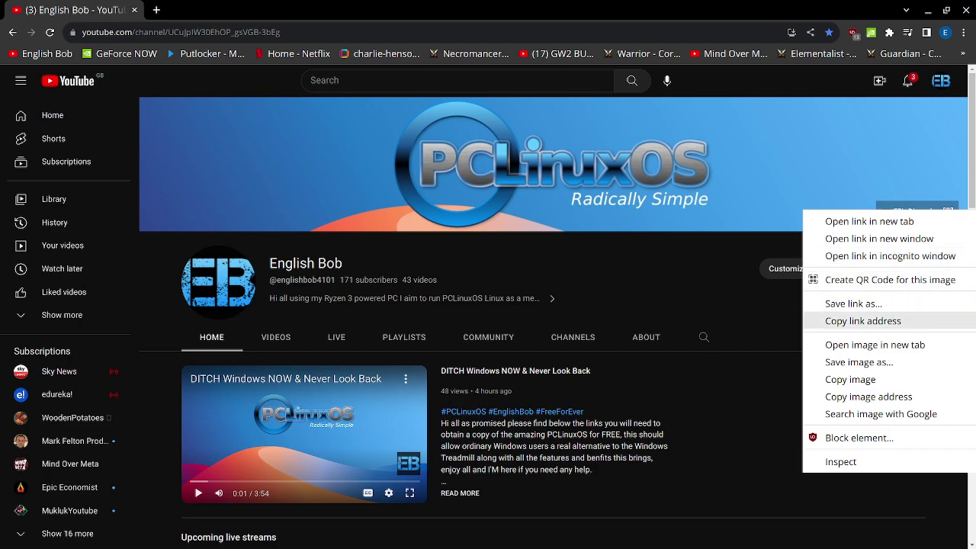
pyautogui.click(862, 320)
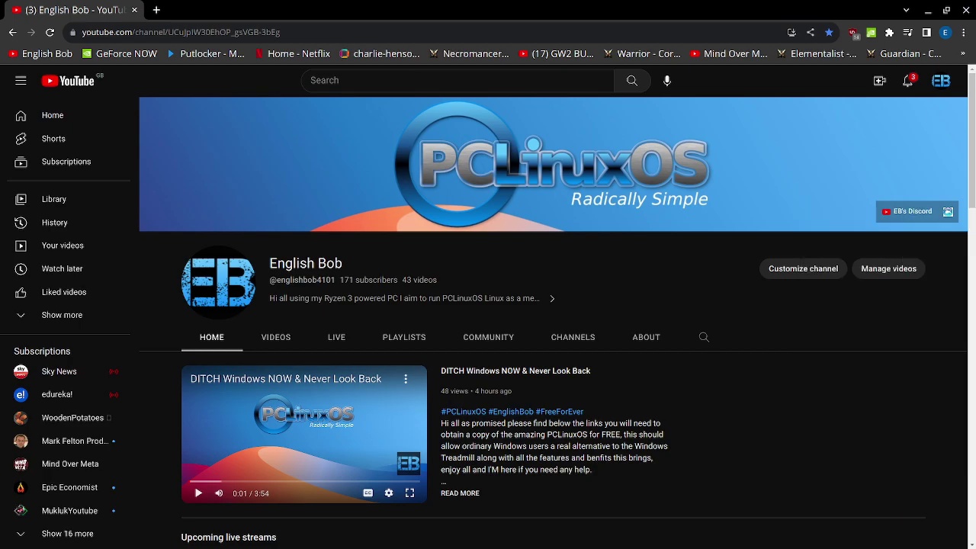
# Step: Check the copied link in a blank tab, close that tab, then close Chrome
pyautogui.click(157, 10)
pyautogui.rightClick(221, 33)
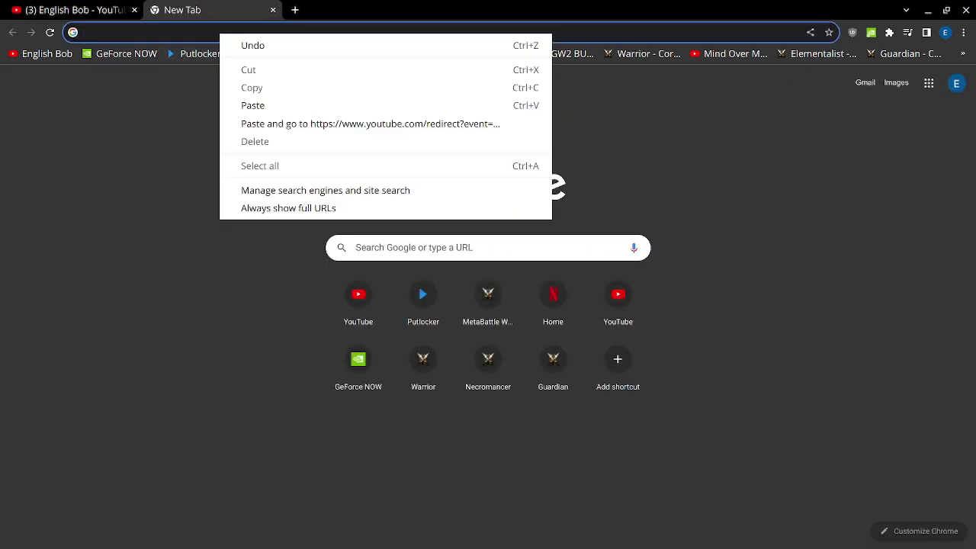
pyautogui.press('Escape')
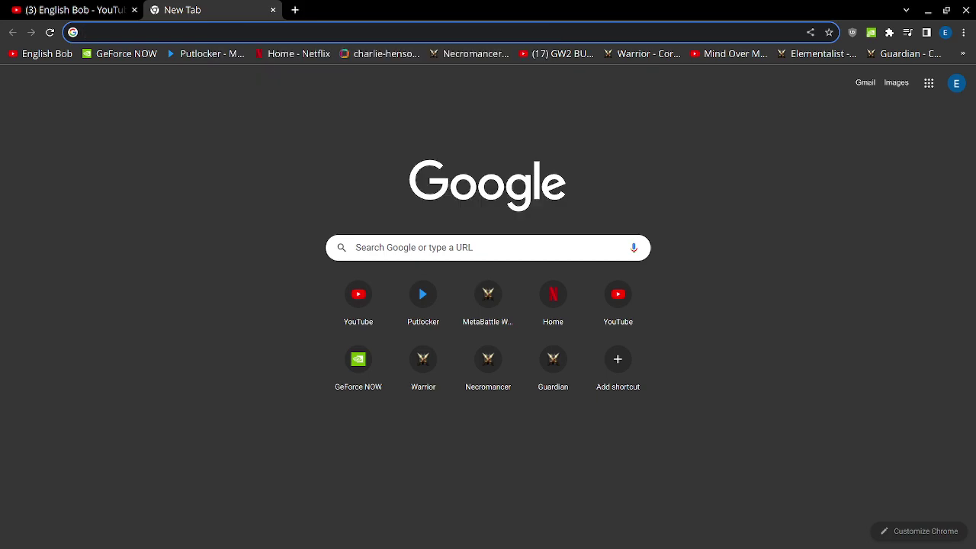
pyautogui.click(273, 9)
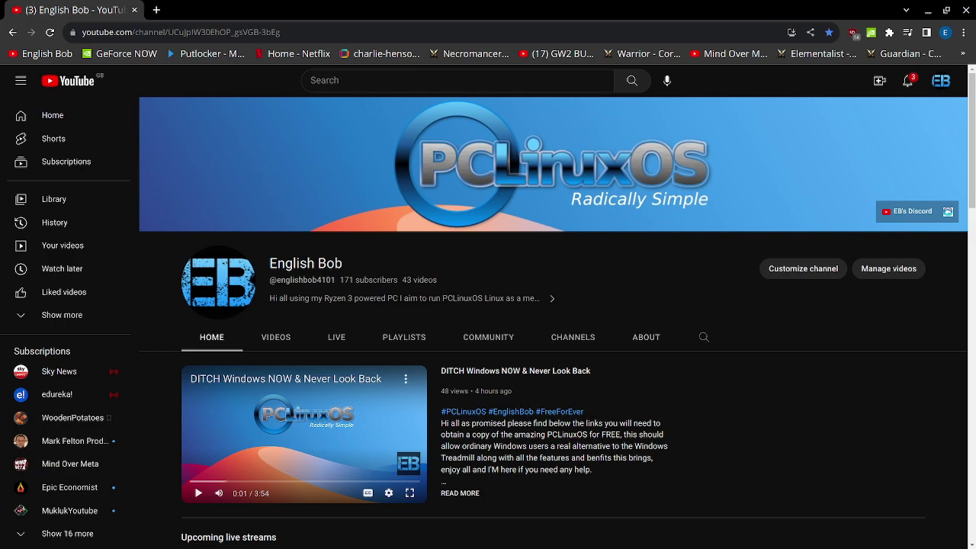
pyautogui.scroll(-3, 553, 320)
pyautogui.scroll(3, 553, 320)
pyautogui.click(964, 10)
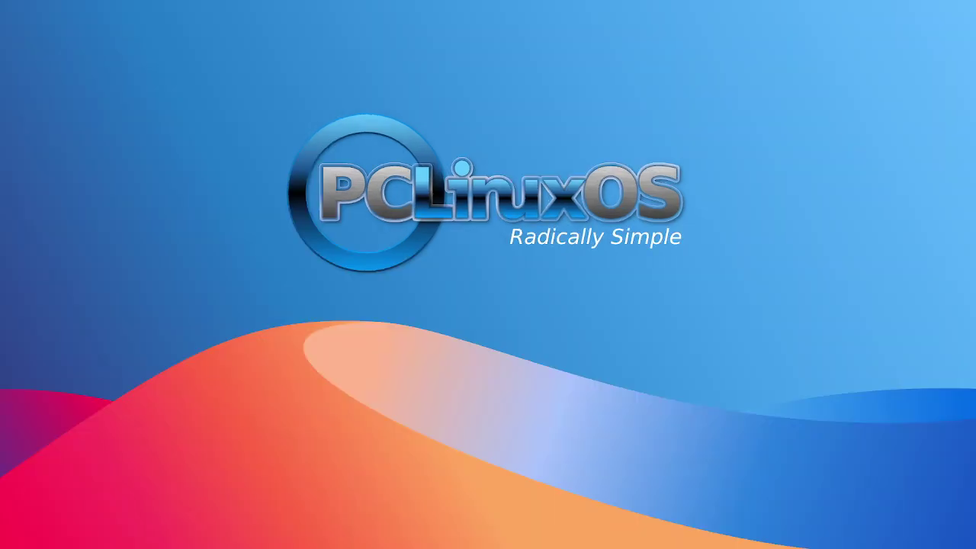
# Step: Launch VirtualBox Manager and start the EB's PCLinuxOS virtual machine
pyautogui.click(365, 12)
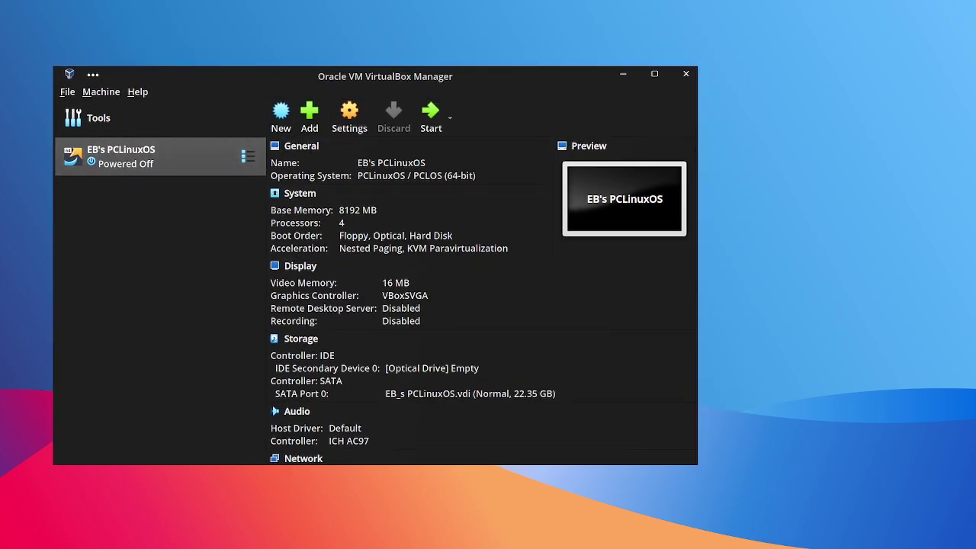
pyautogui.click(431, 116)
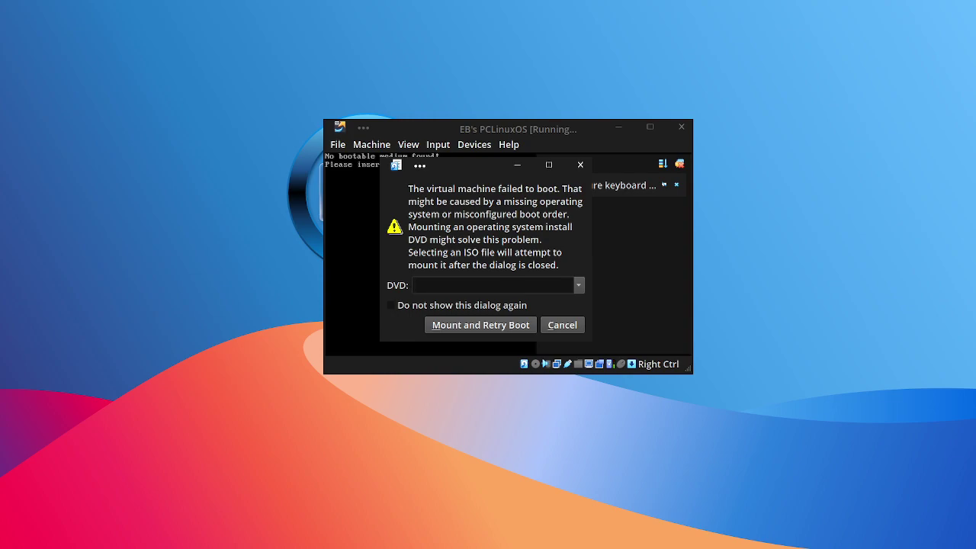
# Step: Mount the community-pclinuxos 2023.04 ISO from /home/eb/Downloads, retry boot, and maximize the VM window
pyautogui.hotkey('alt', 'Down')
pyautogui.press('Down')
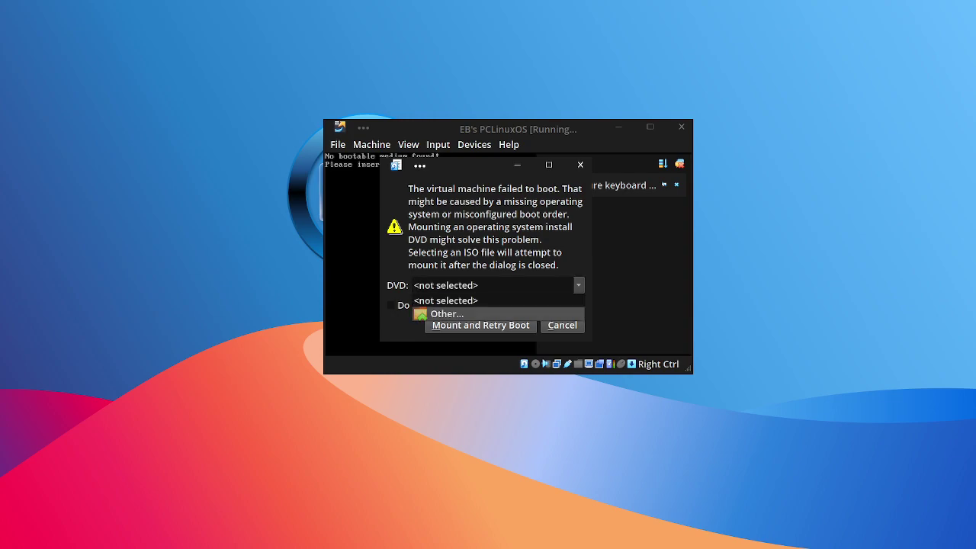
pyautogui.press('Return')
pyautogui.hotkey('alt', 'Up')
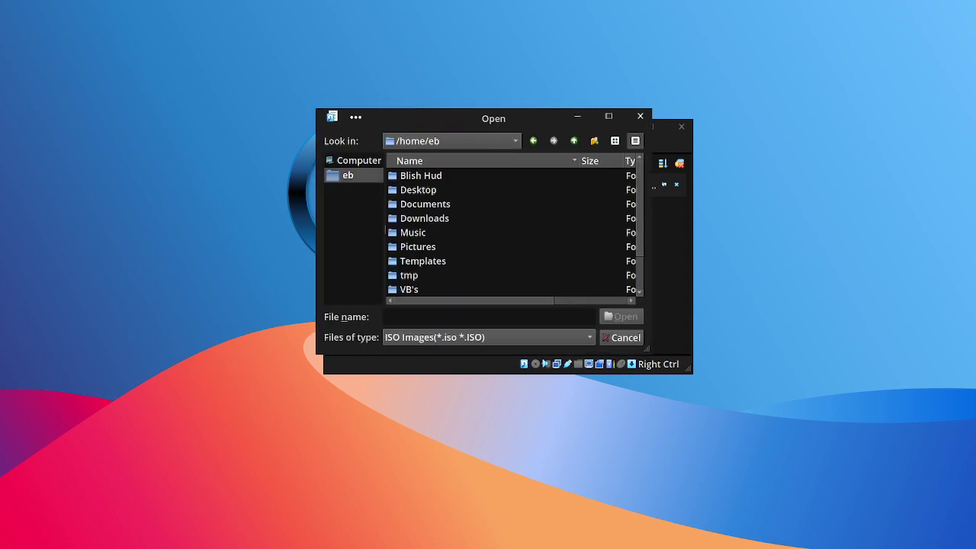
pyautogui.write('Downloads')
pyautogui.press('Return')
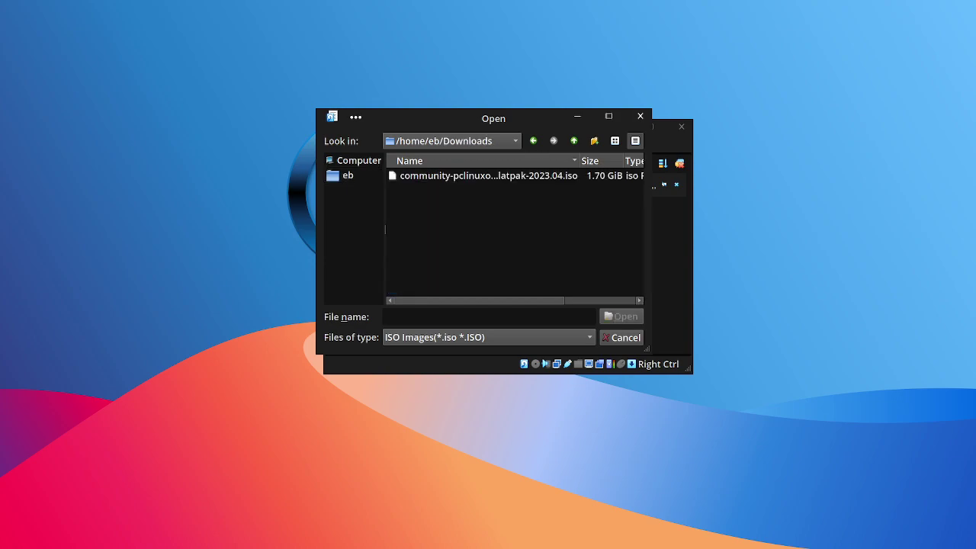
pyautogui.press('Down')
pyautogui.press('Return')
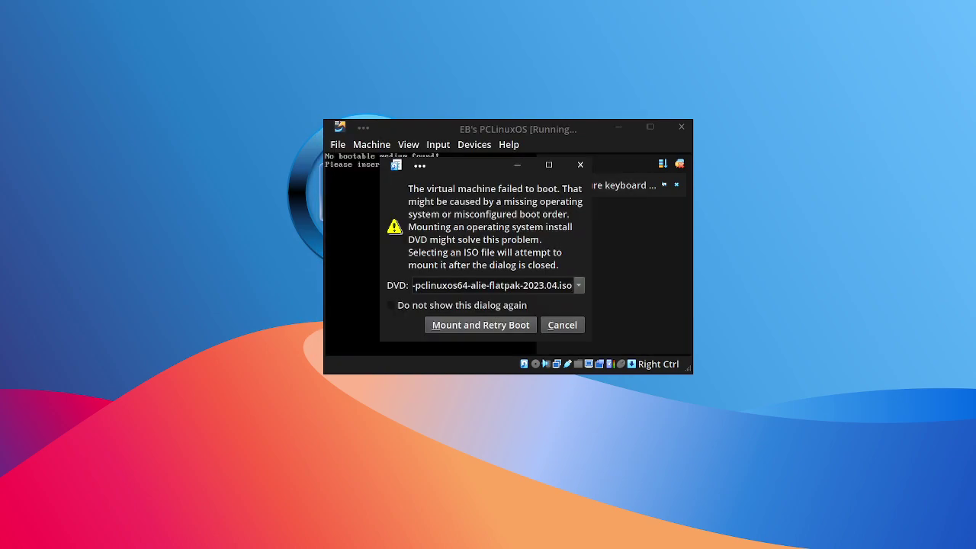
pyautogui.press('Return')
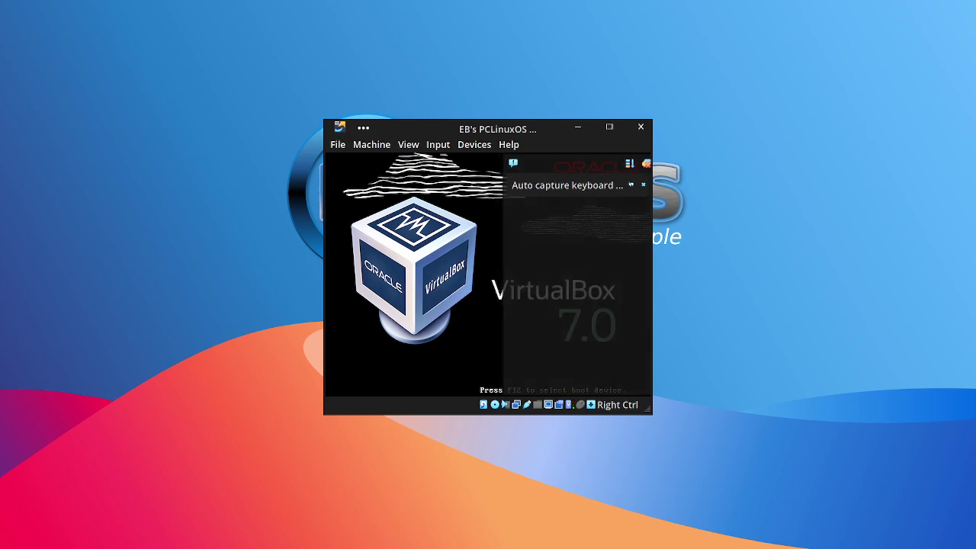
pyautogui.press('super+Up')
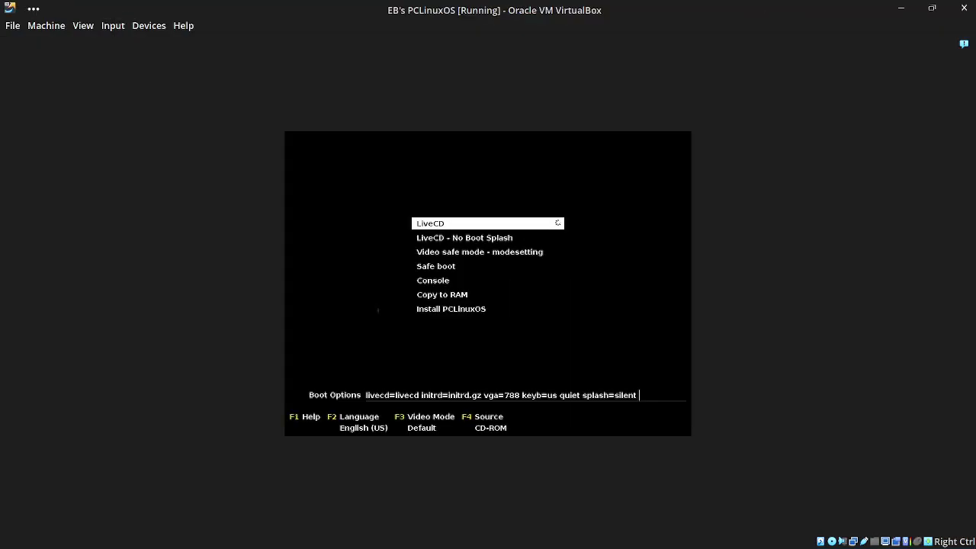
# Step: Boot the Install PCLinuxOS entry from the boot menu
pyautogui.press('Down')
pyautogui.press('Down')
pyautogui.press('Down')
pyautogui.press('Down')
pyautogui.press('Down')
pyautogui.press('Down')
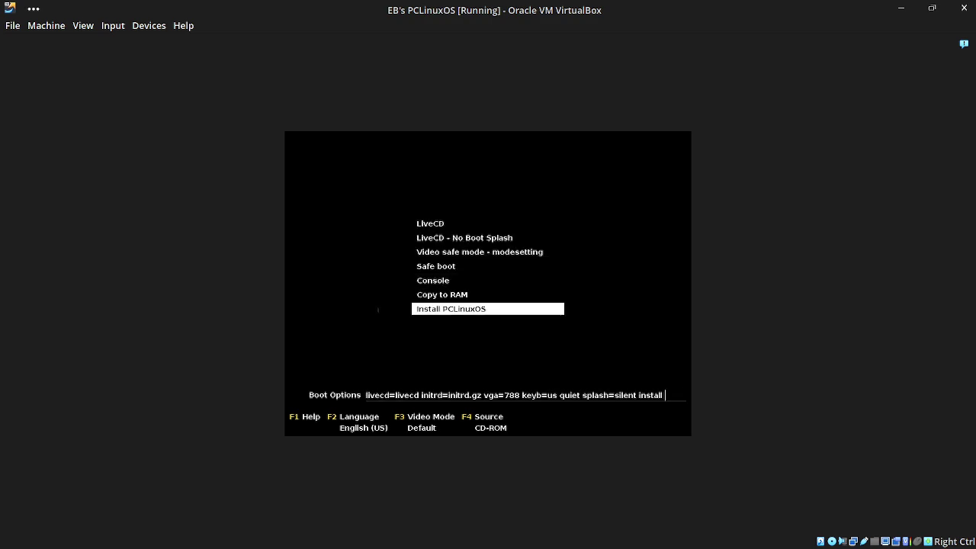
pyautogui.press('Return')
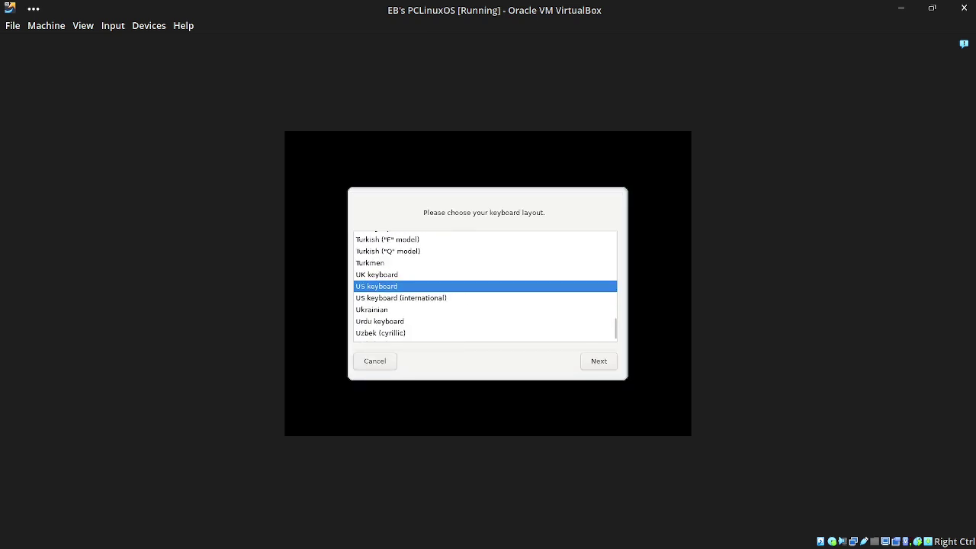
# Step: Choose the UK keyboard layout and continue
pyautogui.click(376, 274)
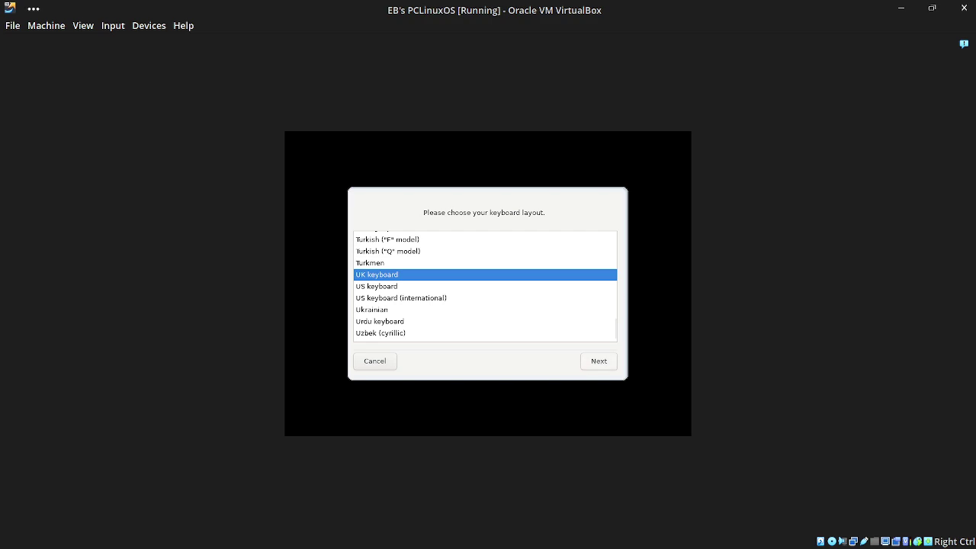
pyautogui.press('Return')
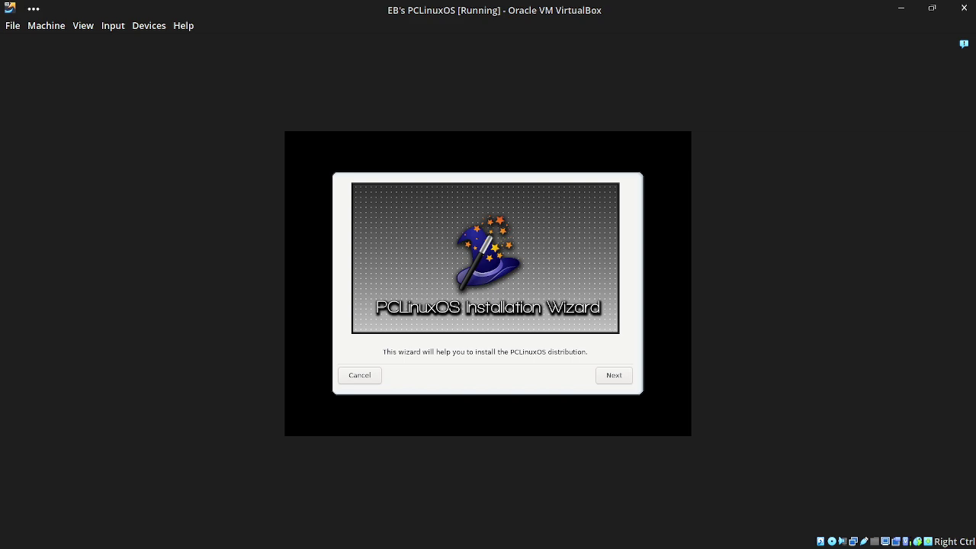
# Step: Pass the welcome page and accept 'Use free space' for partitioning the 22GB disk
pyautogui.press('Return')
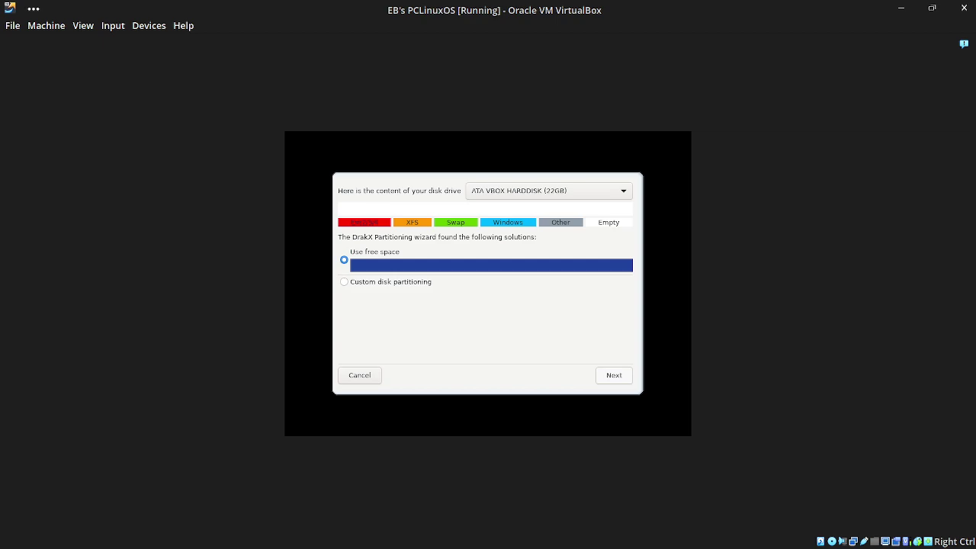
pyautogui.press('Return')
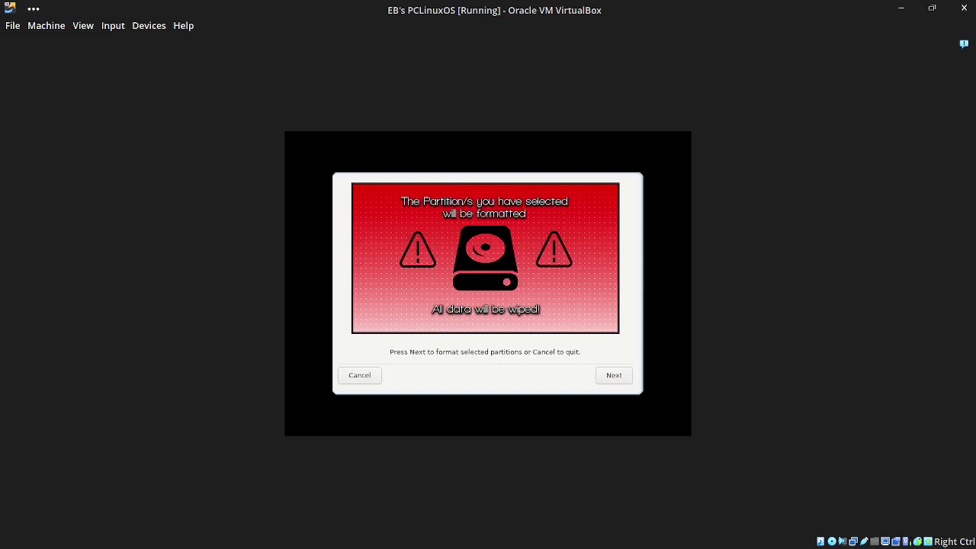
# Step: Confirm formatting the partition and let PCLinuxOS copy onto the virtual disk
pyautogui.press('Return')
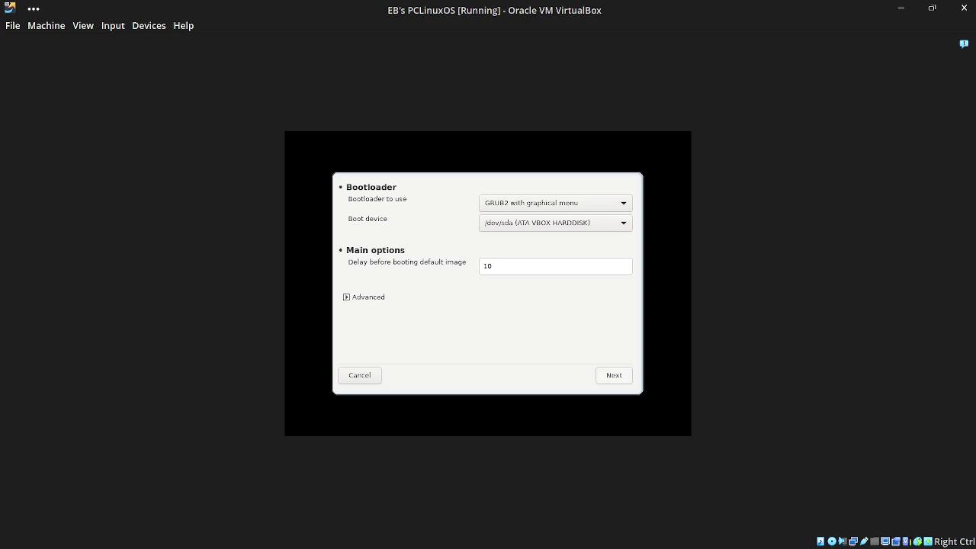
# Step: Accept the GRUB2 bootloader settings and finish the PCLinuxOS installer so the VM reboots to a text login
pyautogui.press('Return')
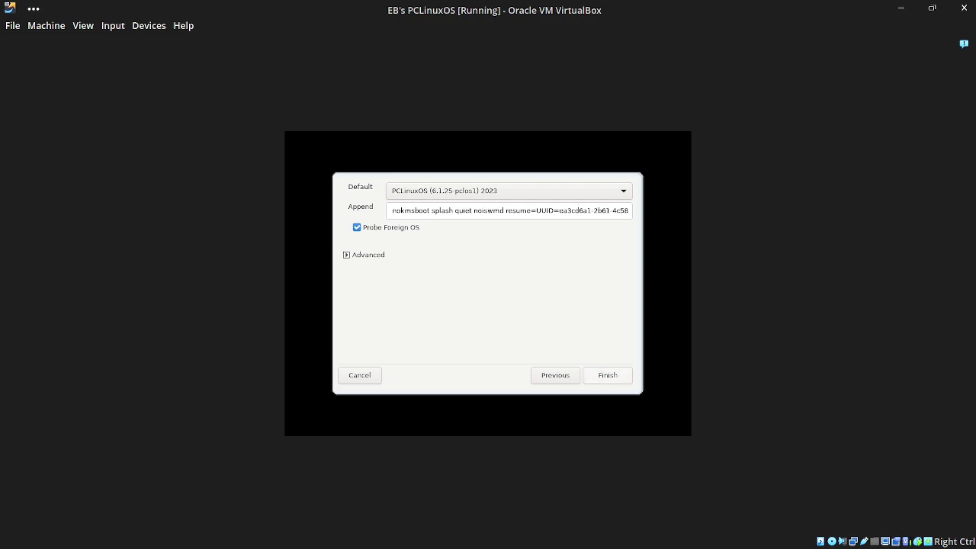
pyautogui.press('Return')
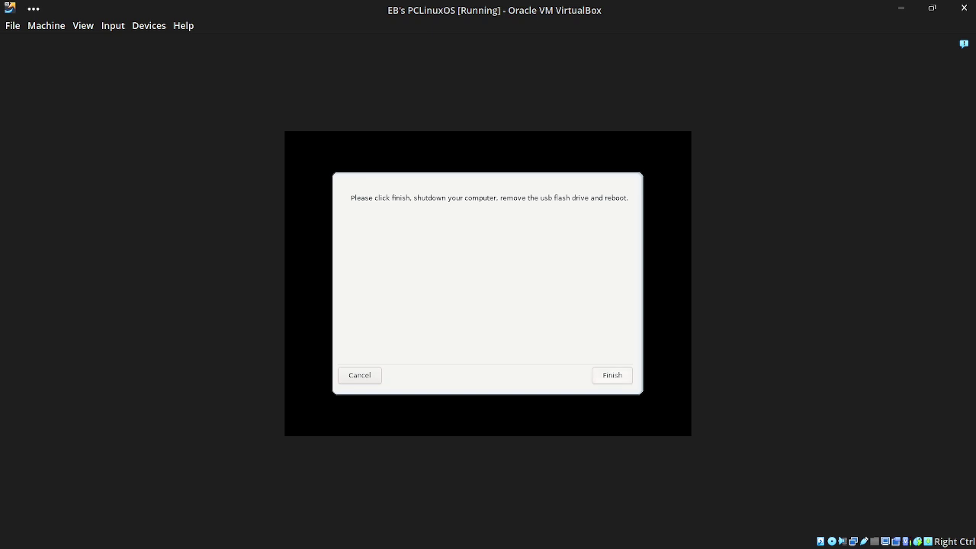
pyautogui.press('Return')
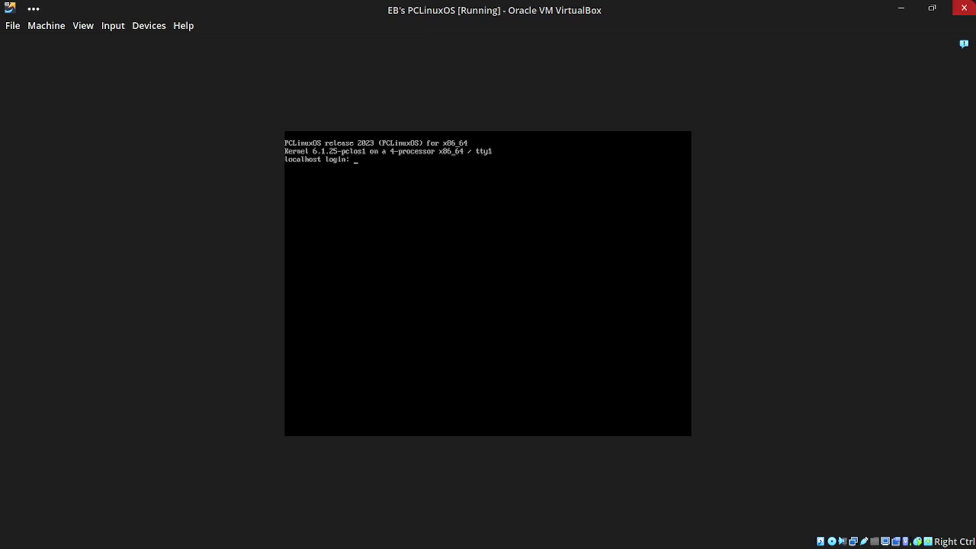
# Step: Close the running VM window using 'Power off the machine'
pyautogui.click(964, 7)
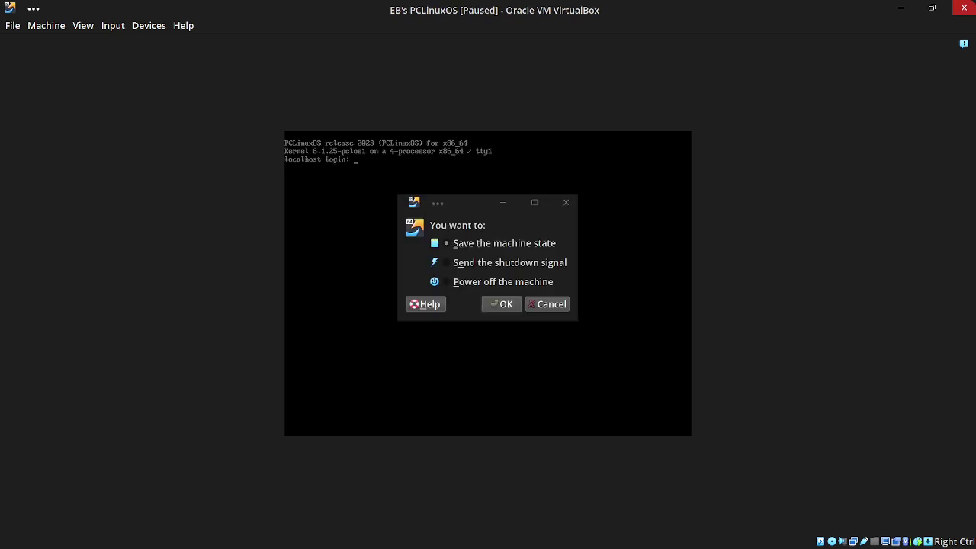
pyautogui.hotkey('alt', 'p')
pyautogui.press('Return')
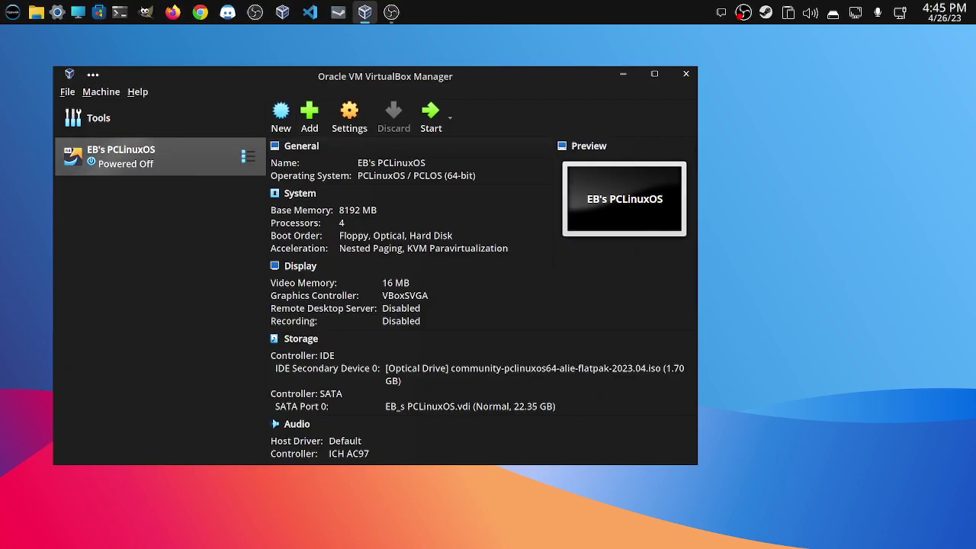
# Step: Remove the PCLinuxOS ISO optical drive from the IDE controller in Storage settings, then start the VM
pyautogui.rightClick(186, 162)
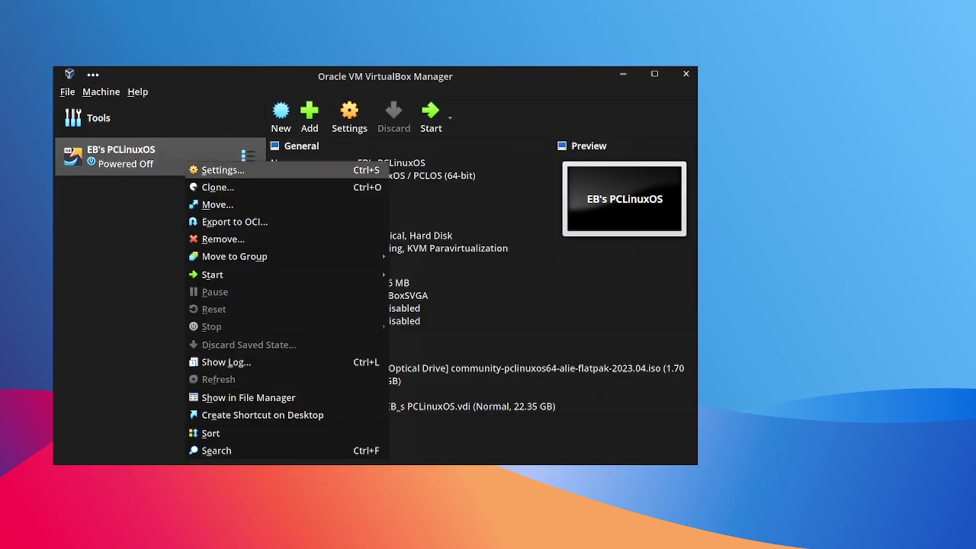
pyautogui.press('Return')
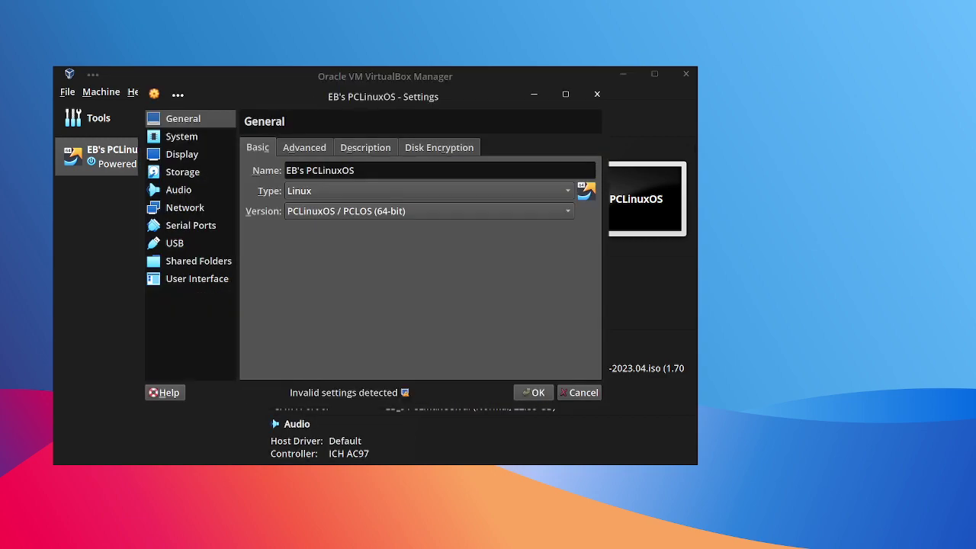
pyautogui.click(183, 172)
pyautogui.click(319, 180)
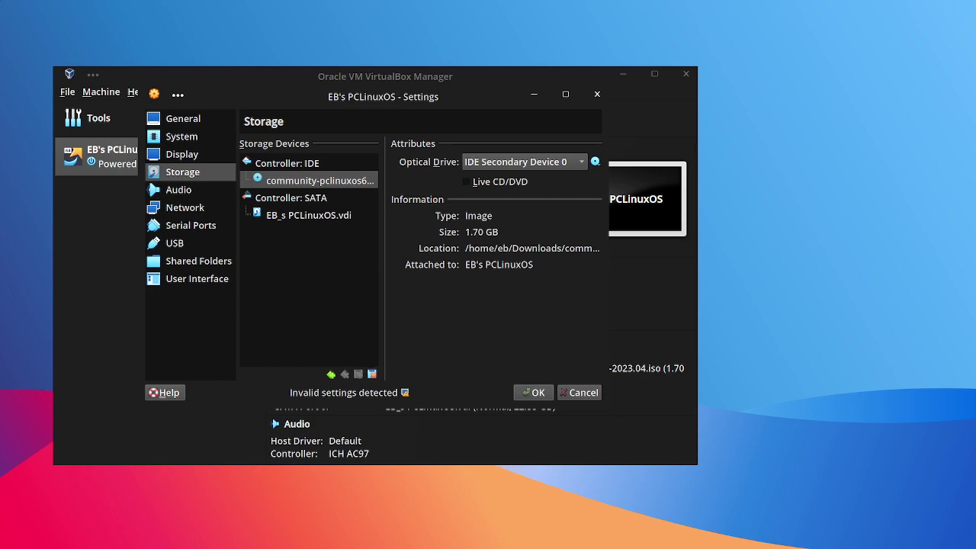
pyautogui.click(372, 373)
pyautogui.press('Return')
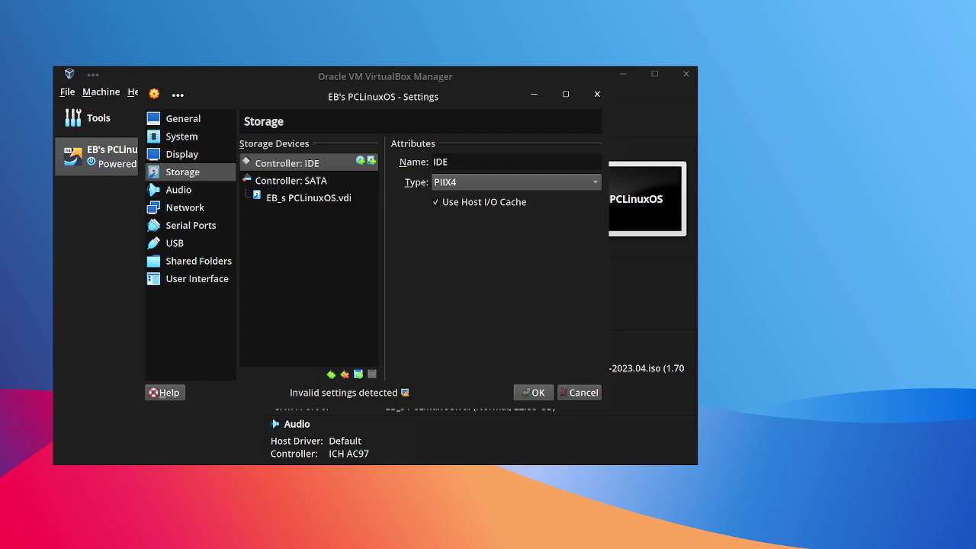
pyautogui.press('Return')
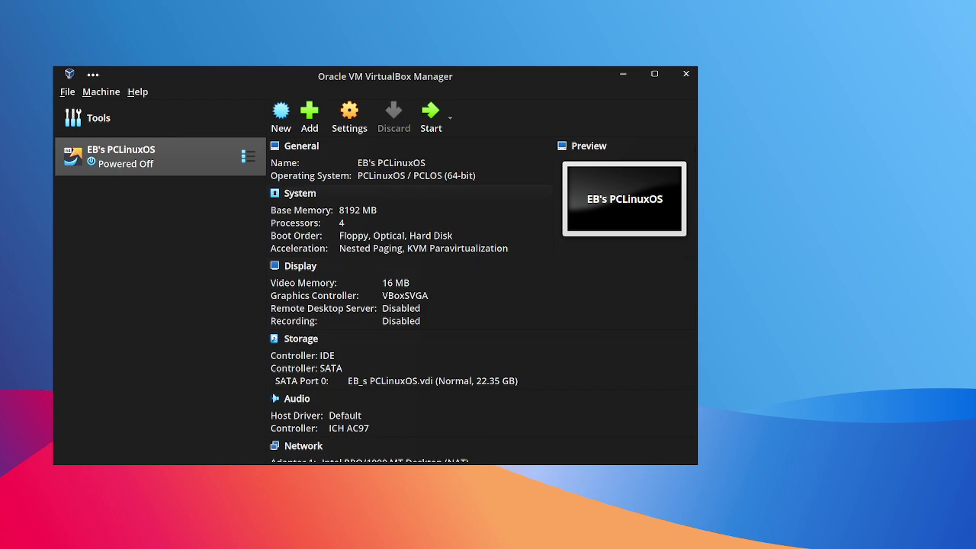
pyautogui.click(431, 116)
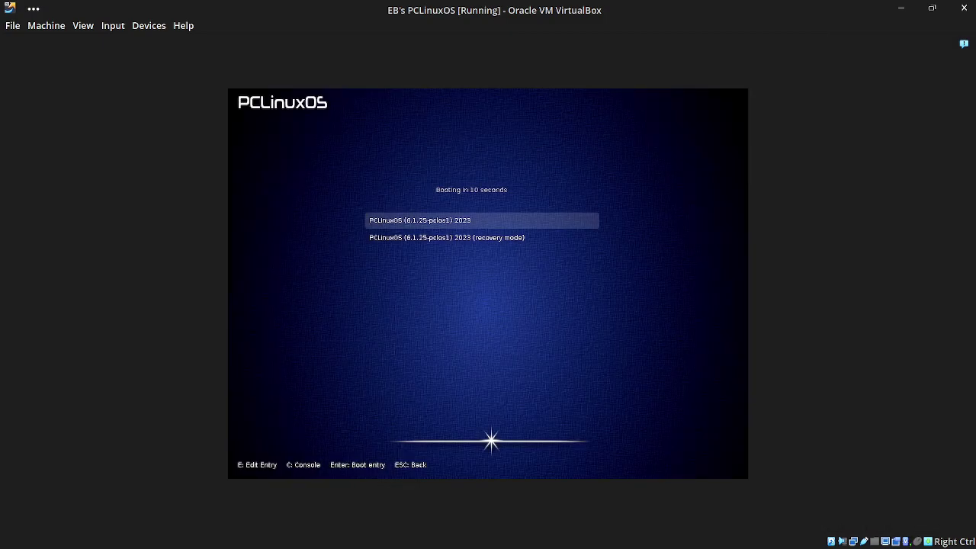
# Step: Boot the default installed PCLinuxOS entry and collapse the US group in the timezone list
pyautogui.press('Return')
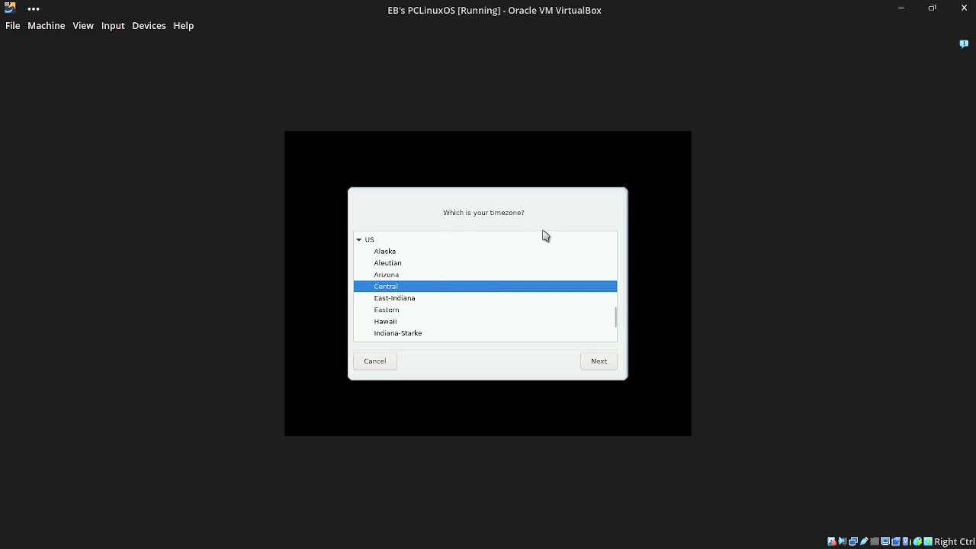
pyautogui.scroll(-1, 442, 303)
pyautogui.scroll(-5, 442, 303)
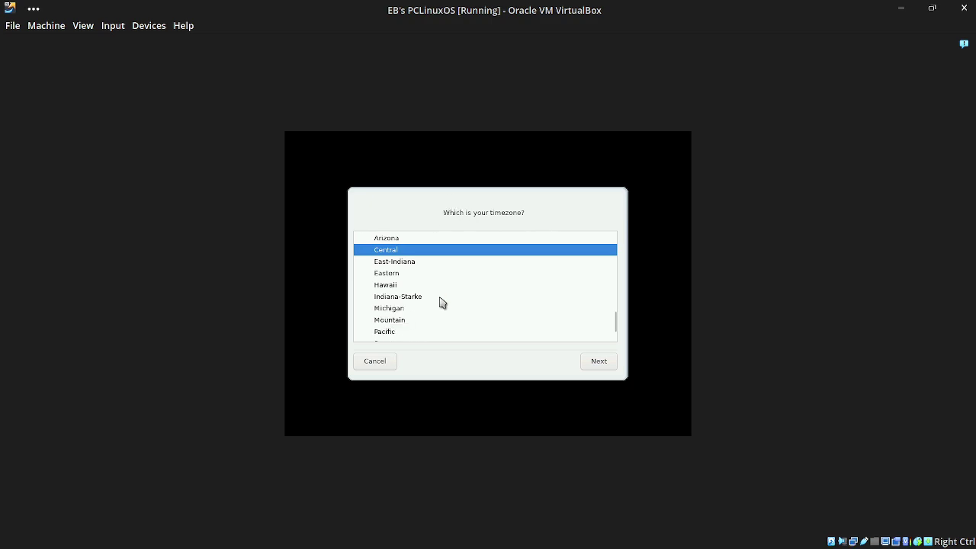
pyautogui.scroll(7, 442, 303)
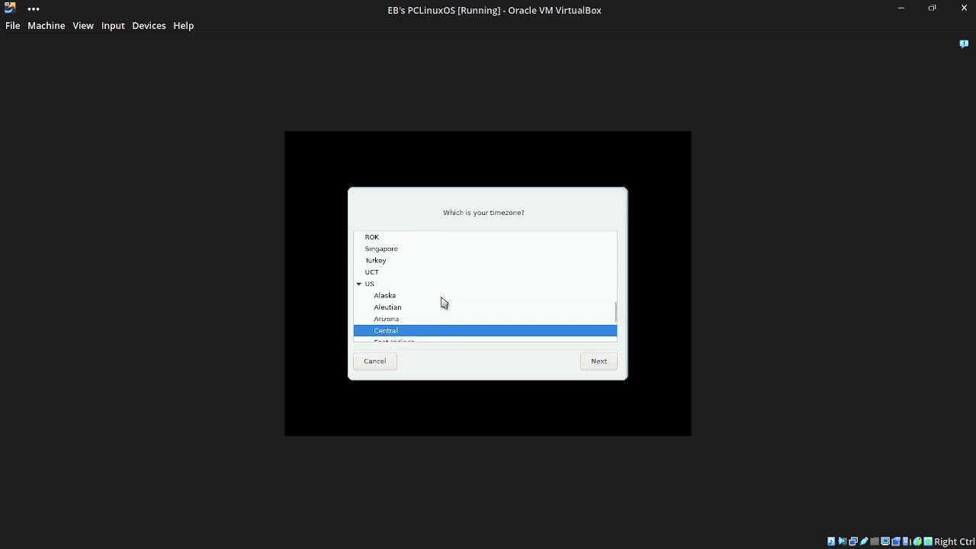
pyautogui.click(359, 283)
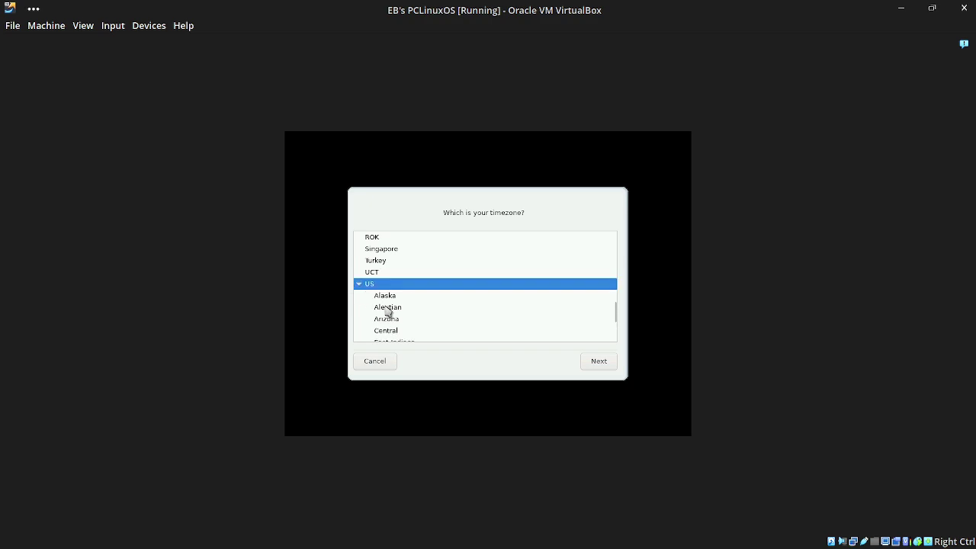
pyautogui.click(359, 284)
# Step: Select GB as the timezone and continue to the Date, Clock & Time Zone settings
pyautogui.scroll(6, 402, 278)
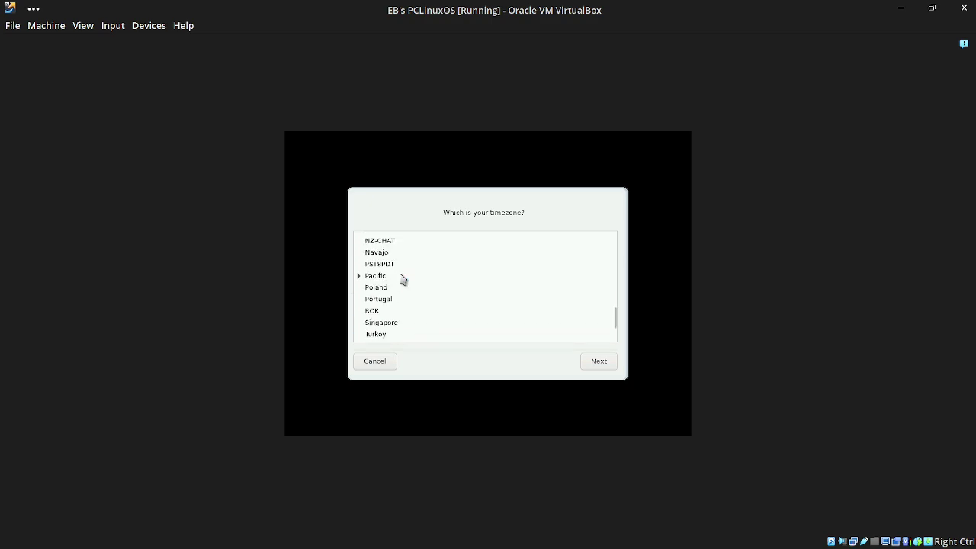
pyautogui.scroll(3, 402, 279)
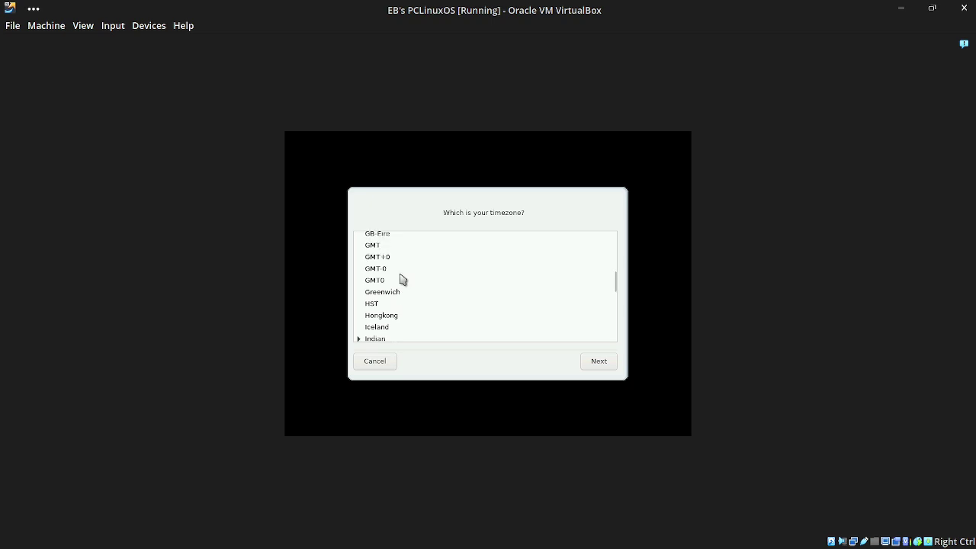
pyautogui.scroll(1, 402, 279)
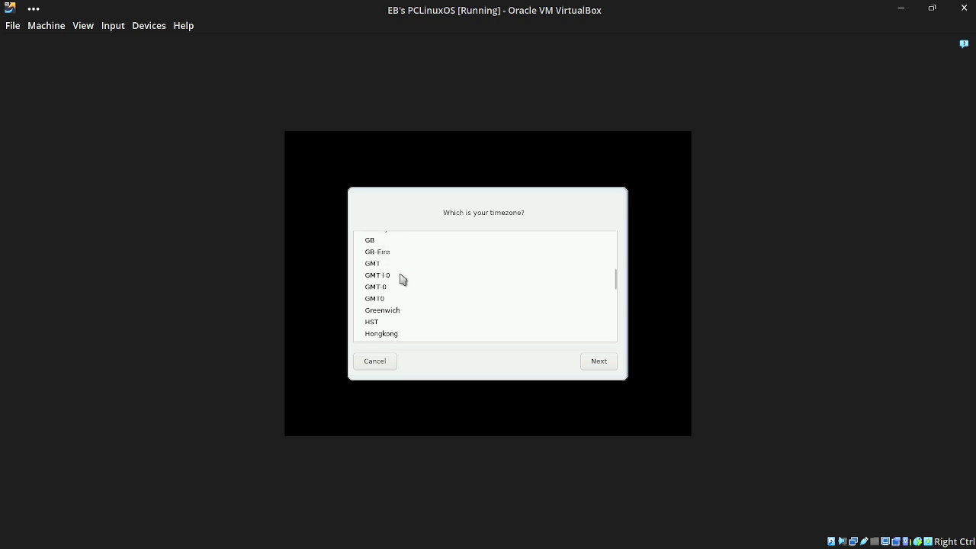
pyautogui.click(373, 241)
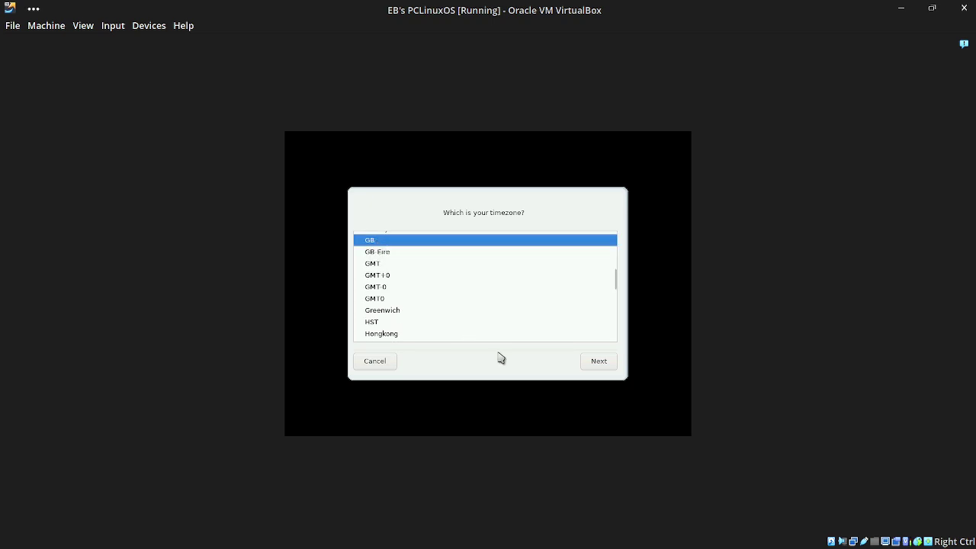
pyautogui.click(599, 363)
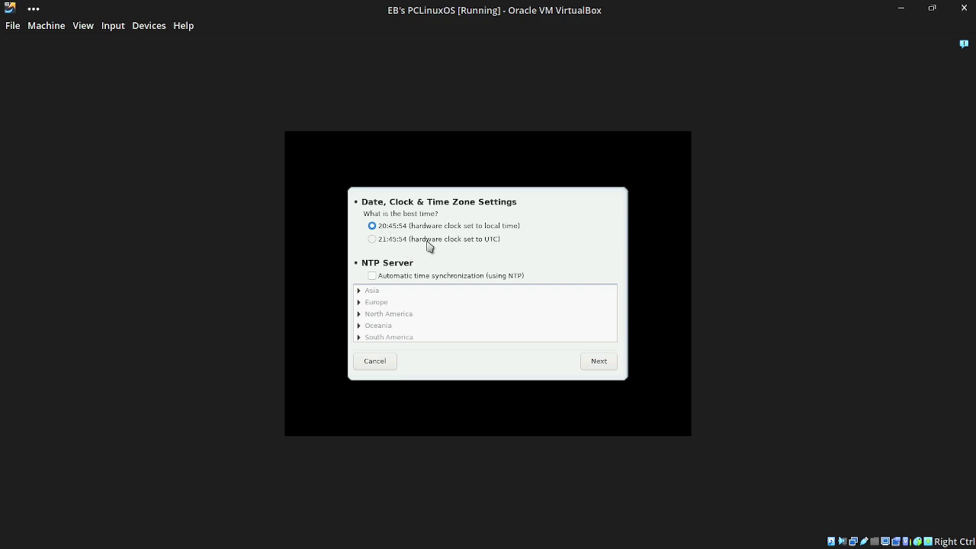
# Step: Enable automatic NTP time synchronization and pick United Kingdom under Europe as the time server
pyautogui.click(372, 276)
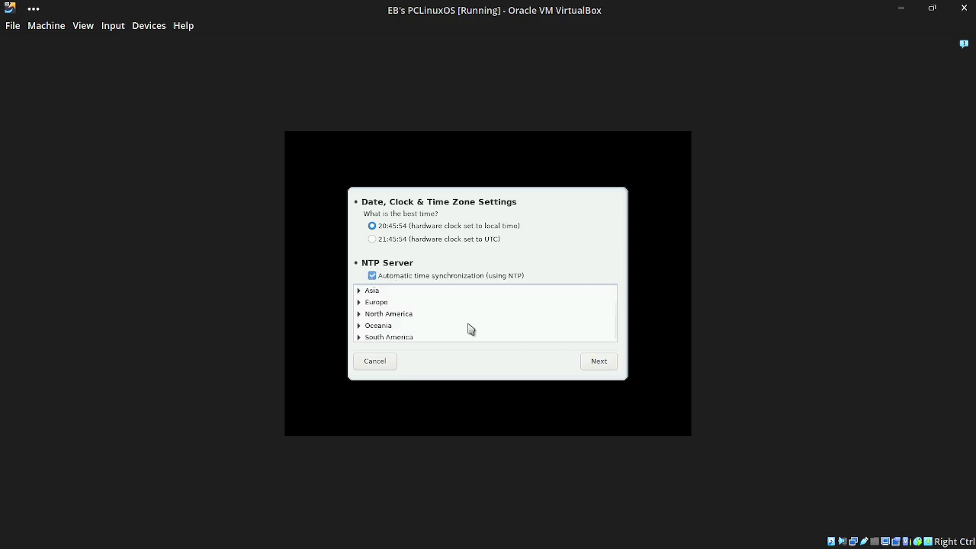
pyautogui.click(359, 303)
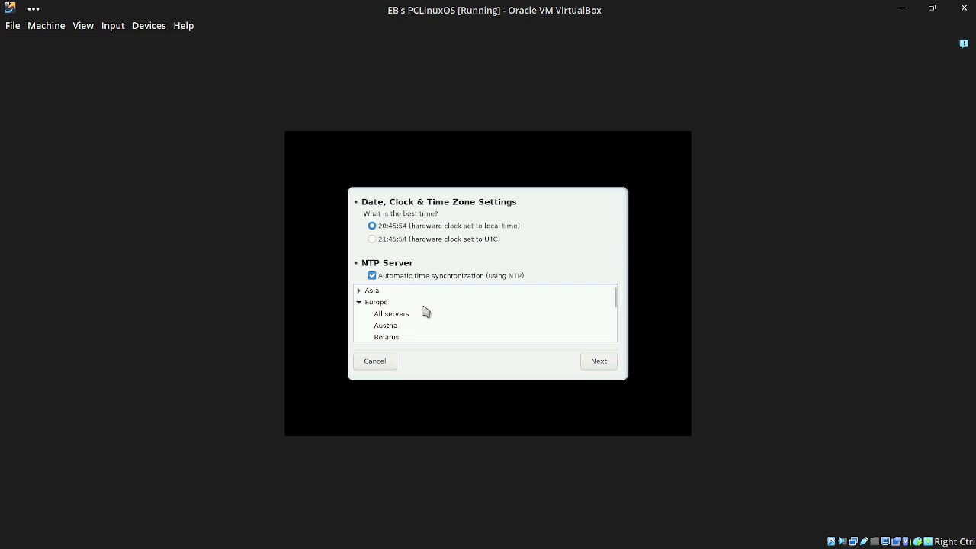
pyautogui.scroll(-5, 421, 315)
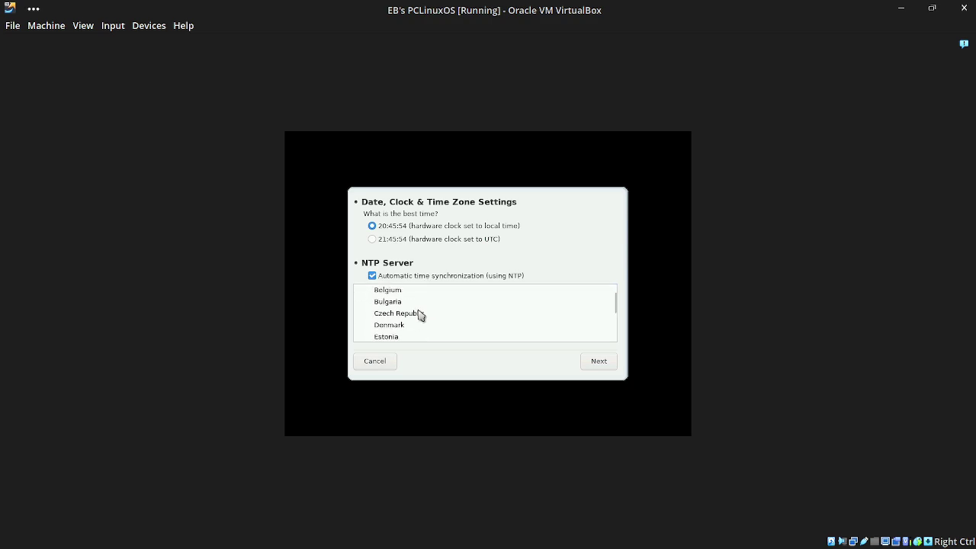
pyautogui.scroll(-2, 421, 314)
pyautogui.scroll(-3, 421, 315)
pyautogui.scroll(-4, 421, 315)
pyautogui.scroll(-4, 421, 315)
pyautogui.scroll(-1, 421, 315)
pyautogui.click(413, 321)
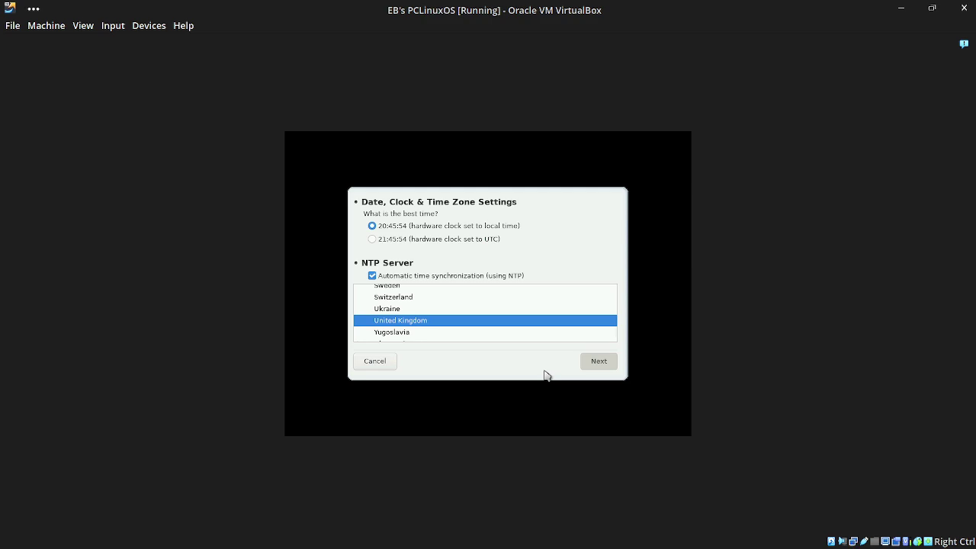
# Step: Confirm the time settings and set the root password, entering it twice
pyautogui.click(594, 367)
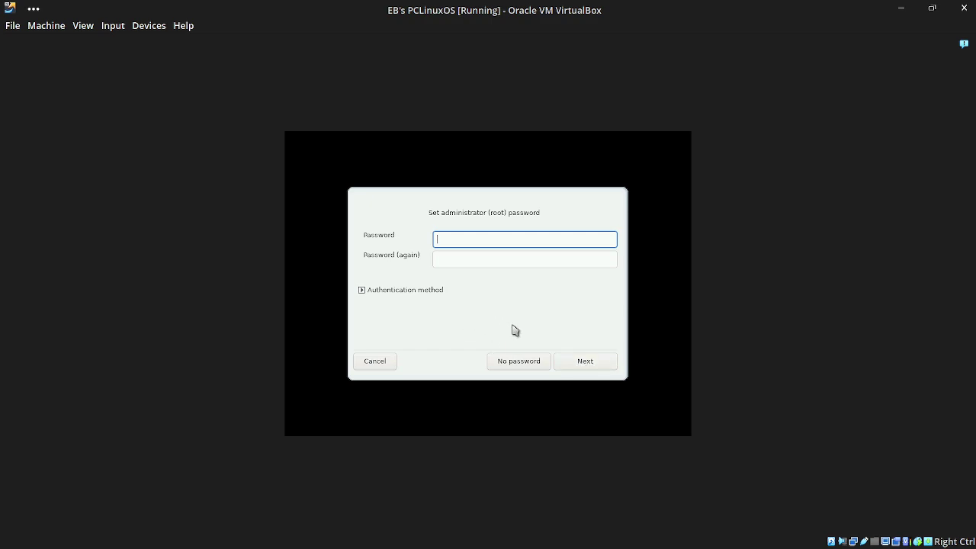
pyautogui.write('****')
pyautogui.press('Tab')
pyautogui.write('****')
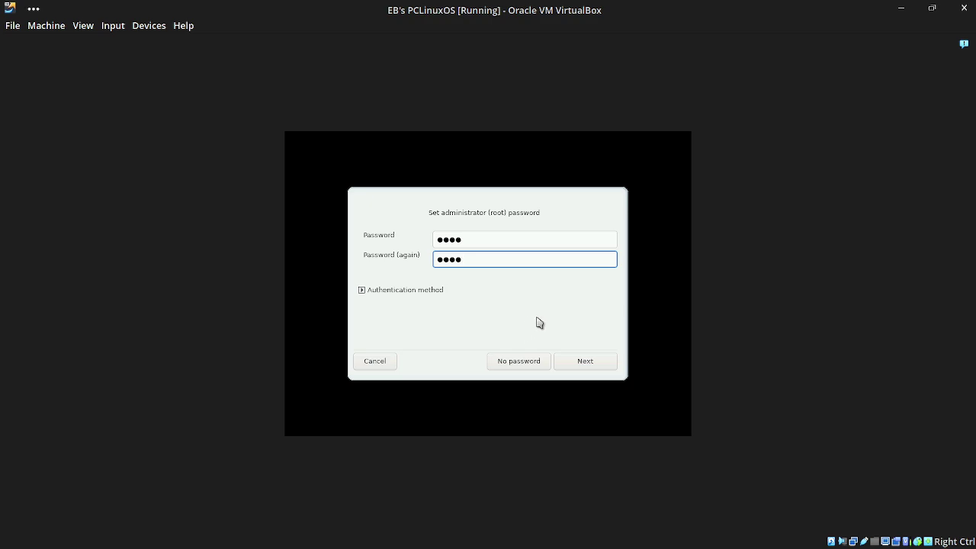
pyautogui.click(584, 361)
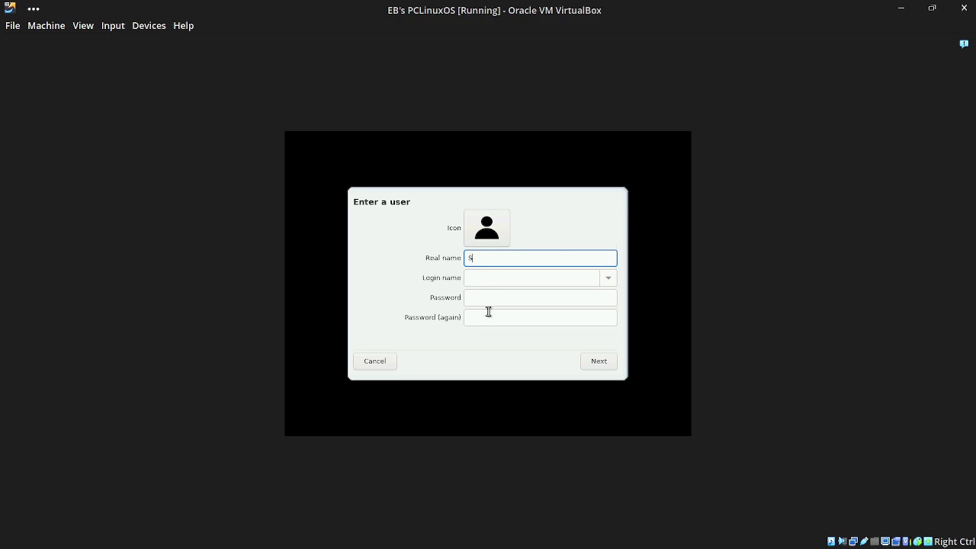
# Step: Create the user account with the user's real name, an edited login name and a password entered twice
pyautogui.write('Steve')
pyautogui.click(482, 279)
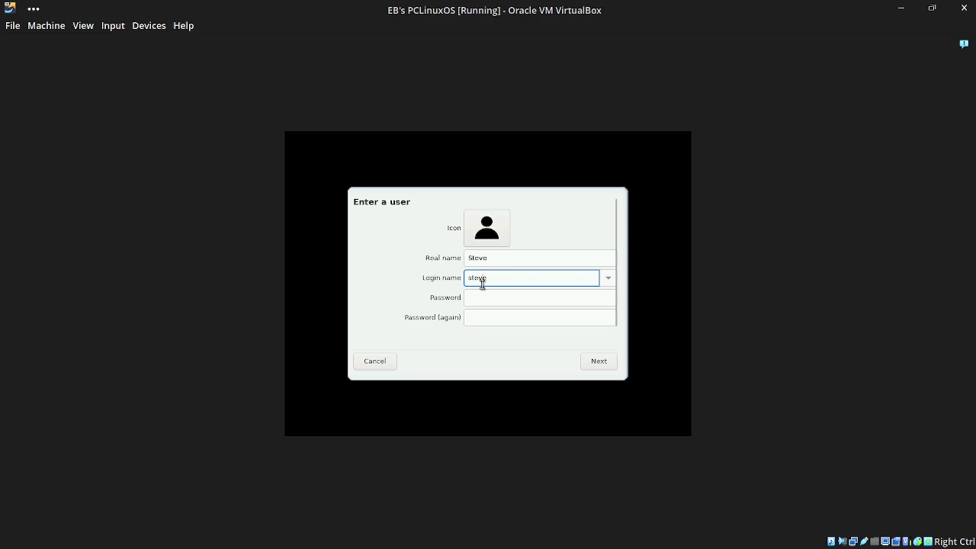
pyautogui.press('BackSpace')
pyautogui.press('BackSpace')
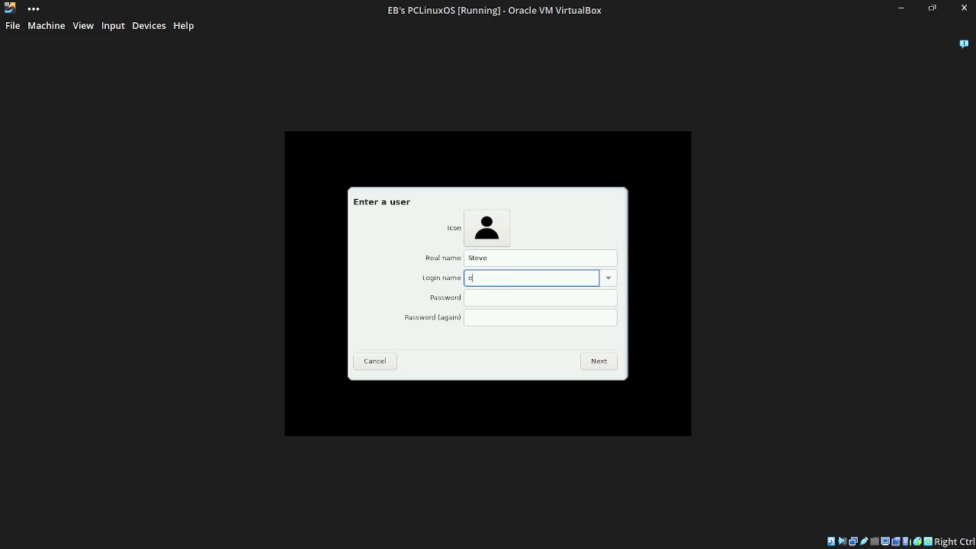
pyautogui.press('Tab')
pyautogui.press('Tab')
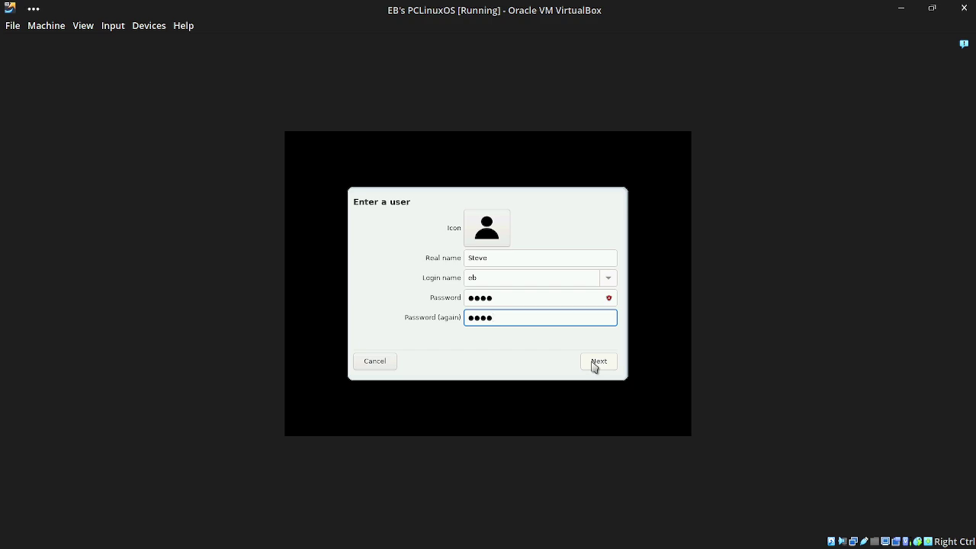
pyautogui.click(599, 362)
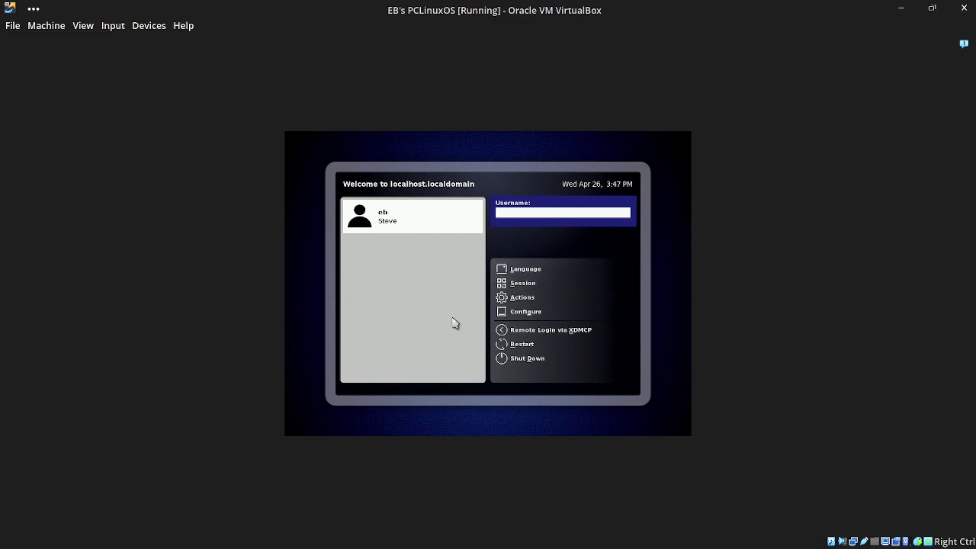
# Step: Pick the new user in the greeter and log in with its password to reach the KDE desktop
pyautogui.click(404, 223)
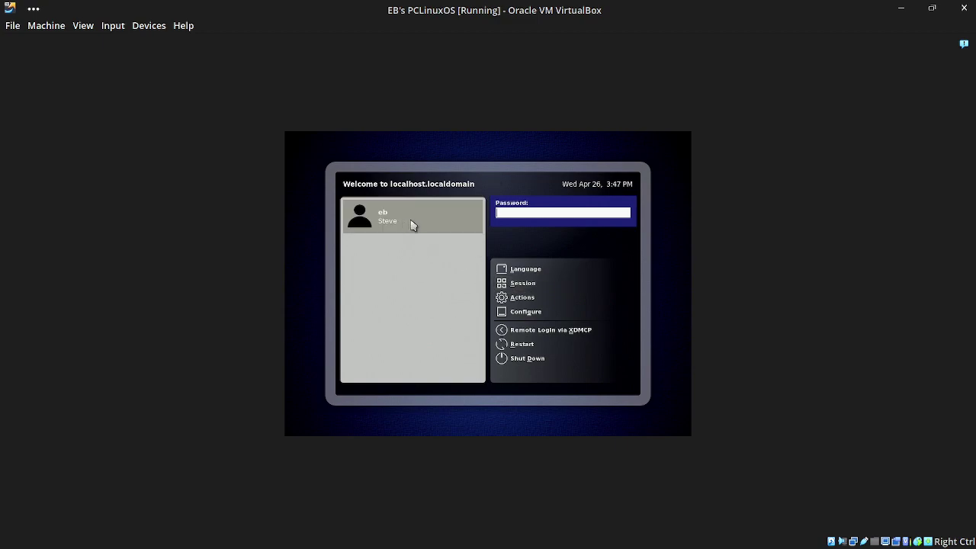
pyautogui.write('****')
pyautogui.press('Return')
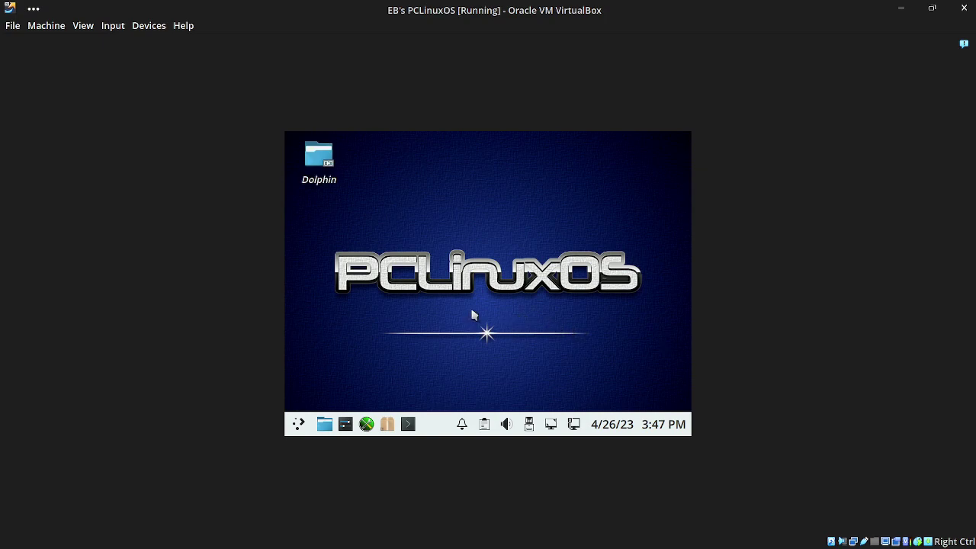
pyautogui.click(299, 425)
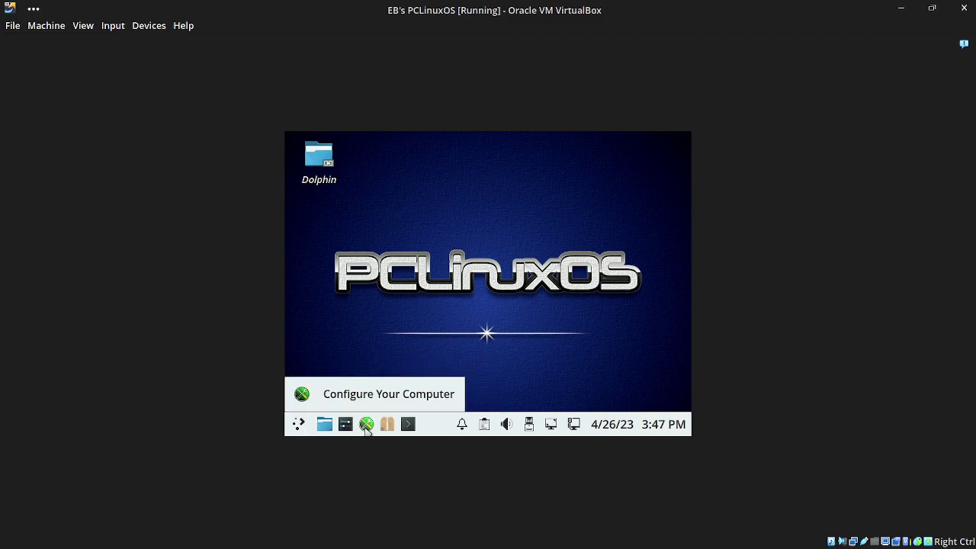
# Step: Open Configure Your Computer with the root password and go to the Hardware tools
pyautogui.click(369, 427)
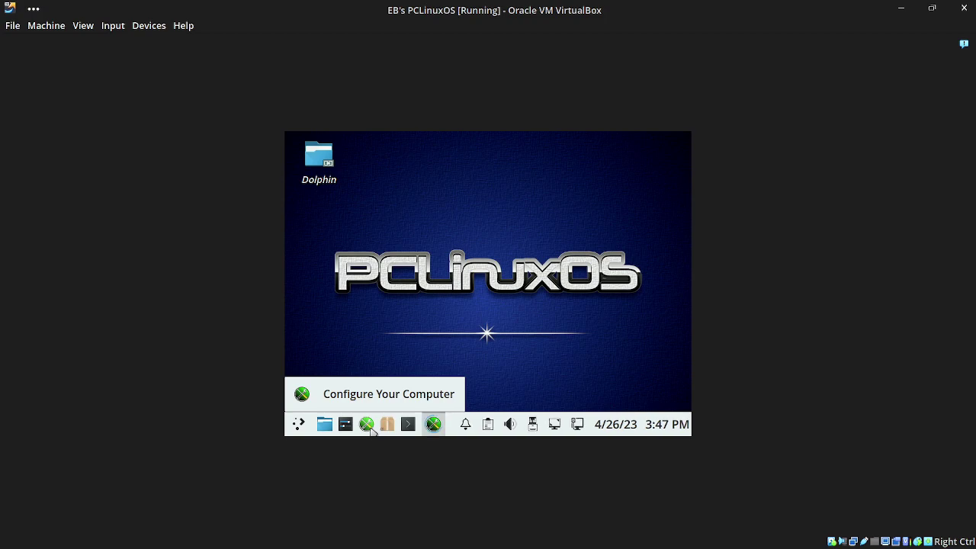
pyautogui.write('****')
pyautogui.press('Return')
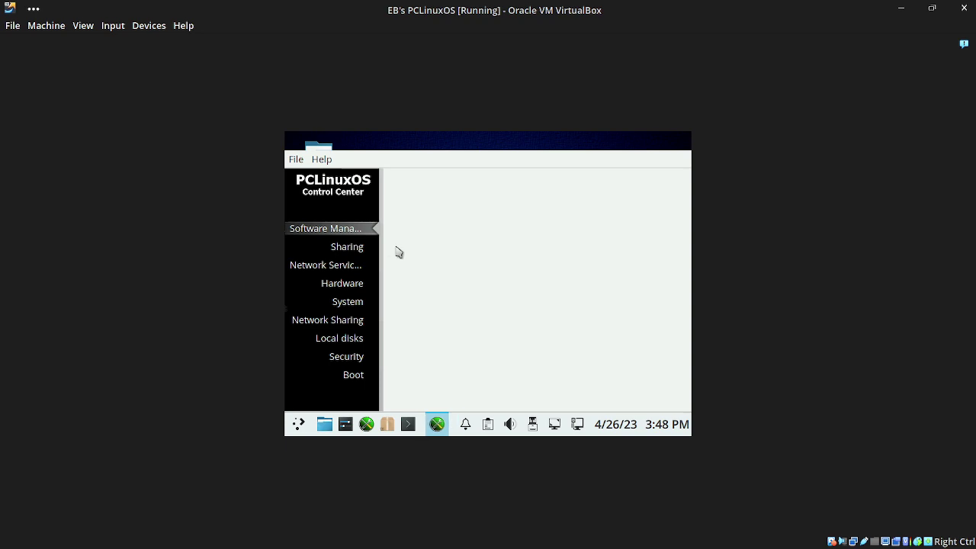
pyautogui.click(359, 304)
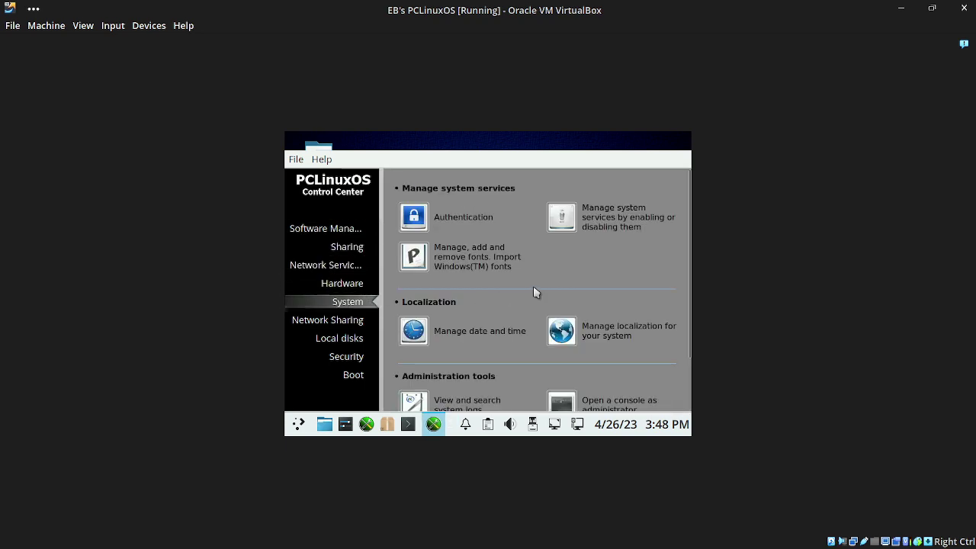
pyautogui.scroll(-3, 533, 285)
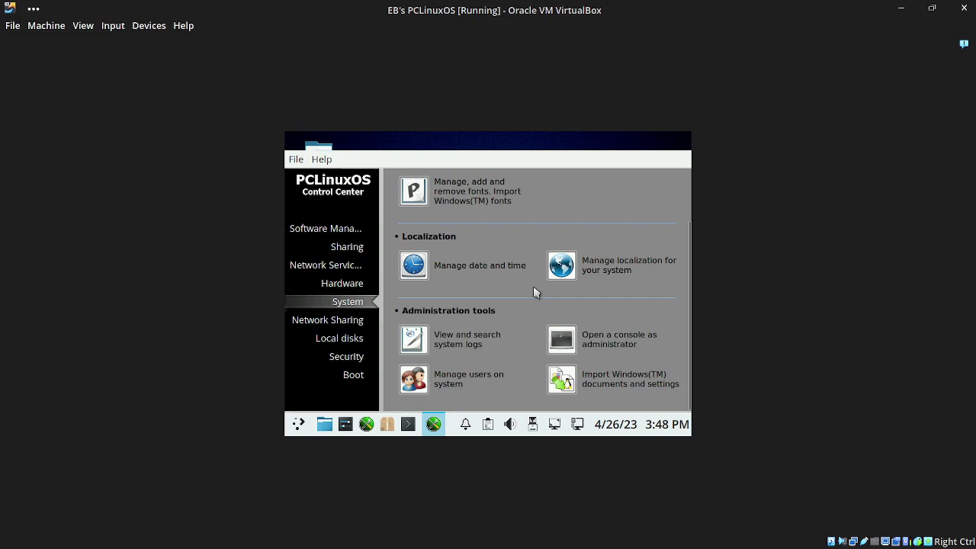
pyautogui.click(348, 284)
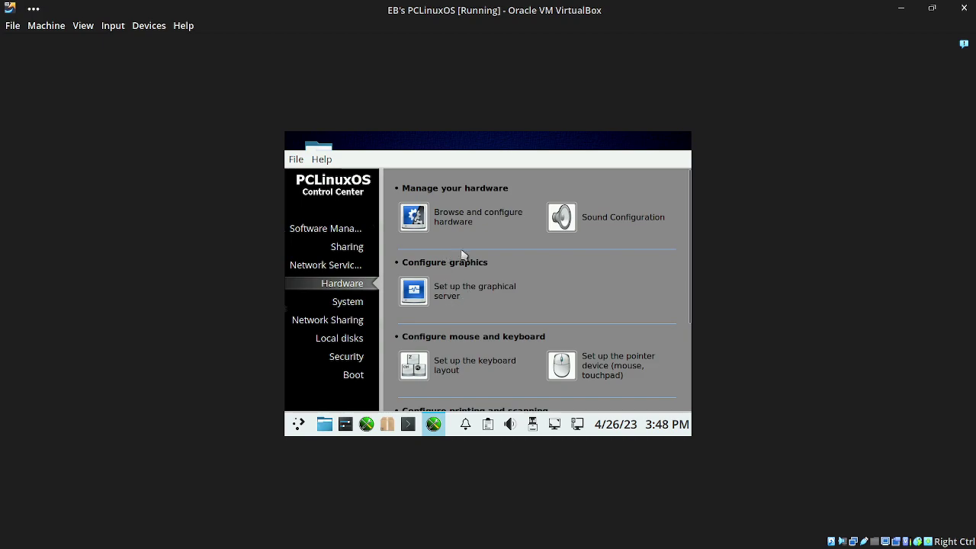
# Step: Launch 'Set up the graphical server' and accept the VirtualBox virtual video card
pyautogui.scroll(-3, 464, 259)
pyautogui.scroll(-2, 475, 303)
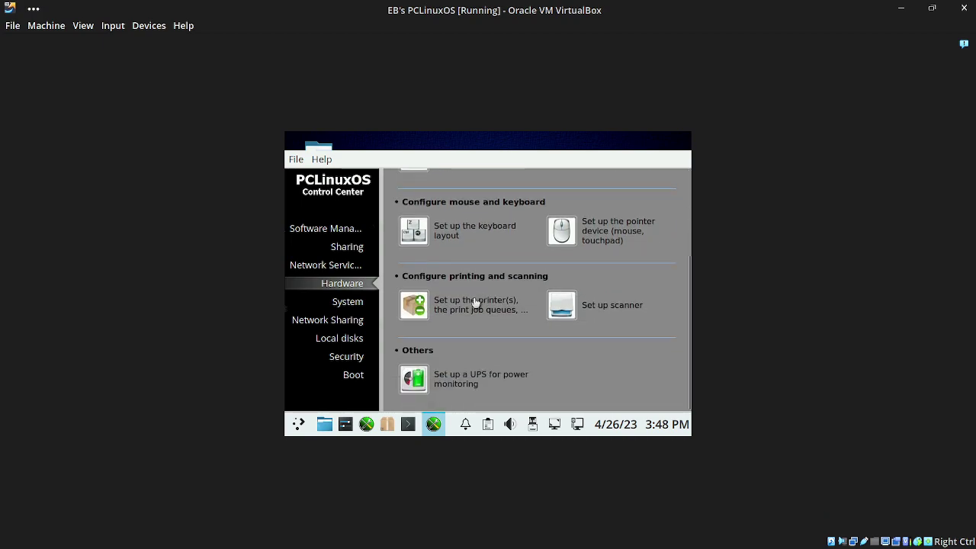
pyautogui.scroll(5, 475, 303)
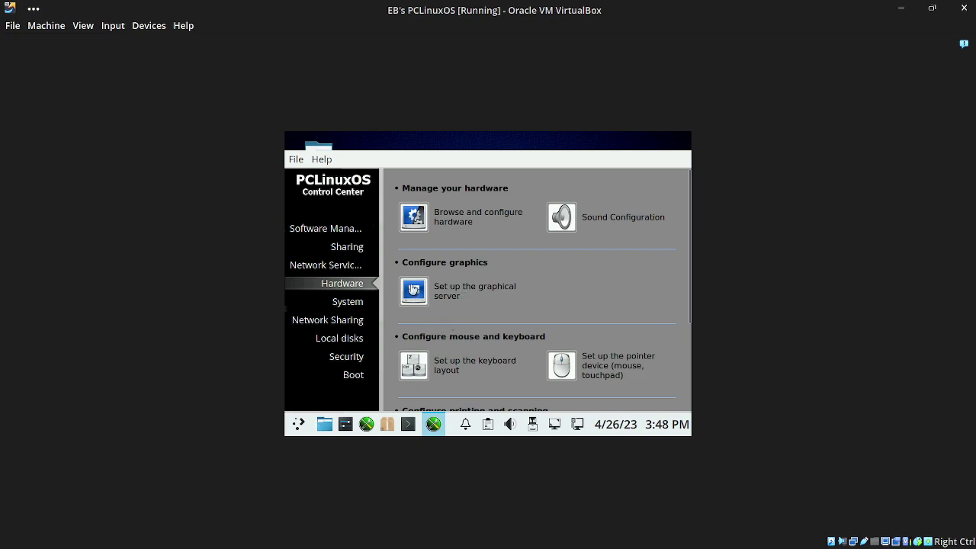
pyautogui.click(412, 289)
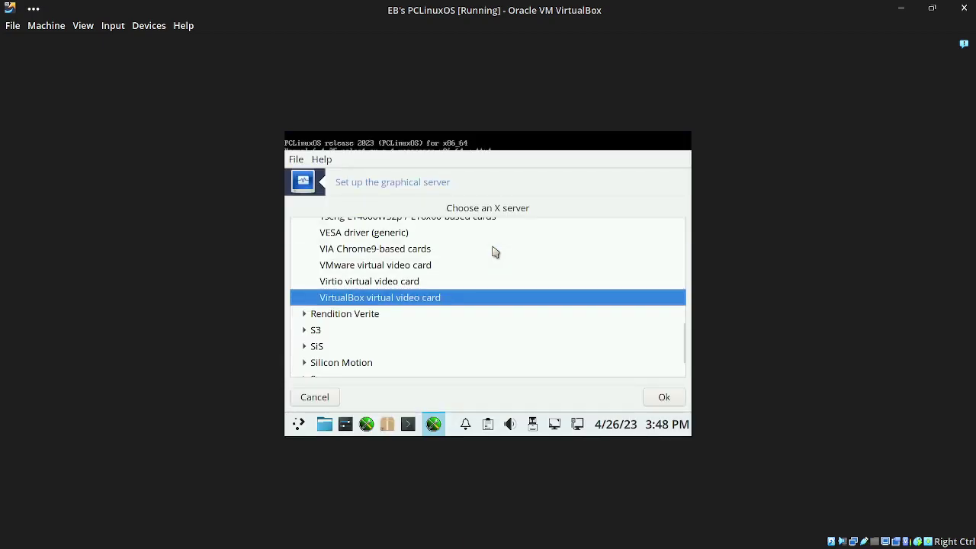
pyautogui.scroll(2, 462, 280)
pyautogui.scroll(5, 462, 281)
pyautogui.scroll(-3, 462, 281)
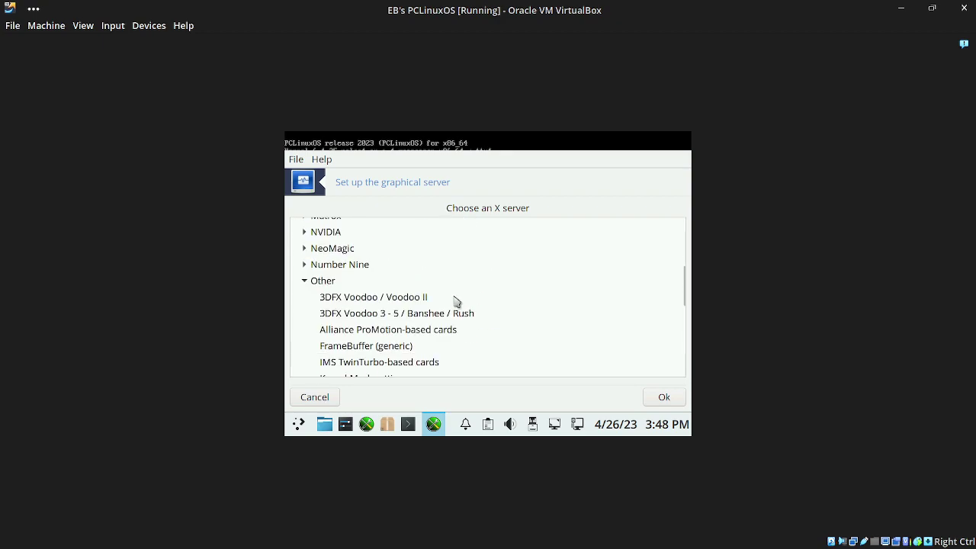
pyautogui.click(664, 397)
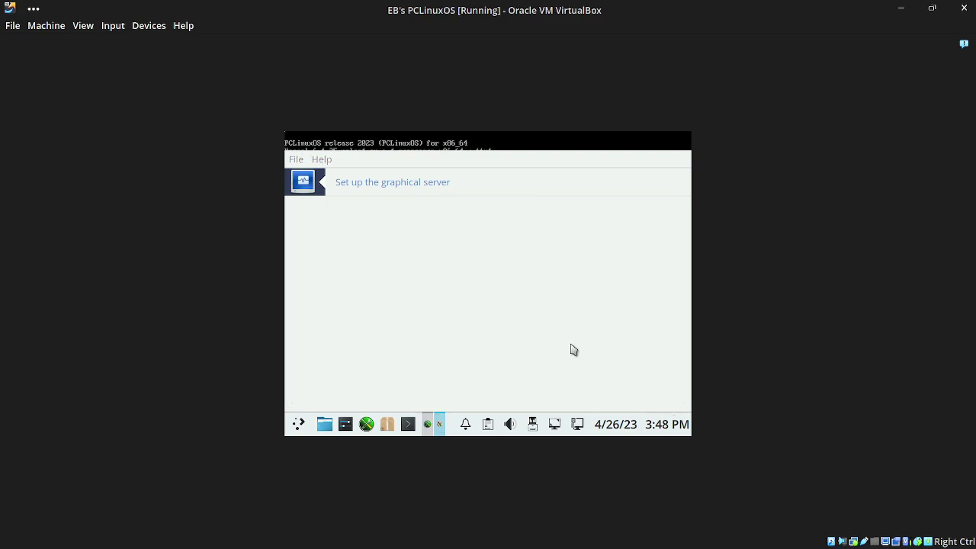
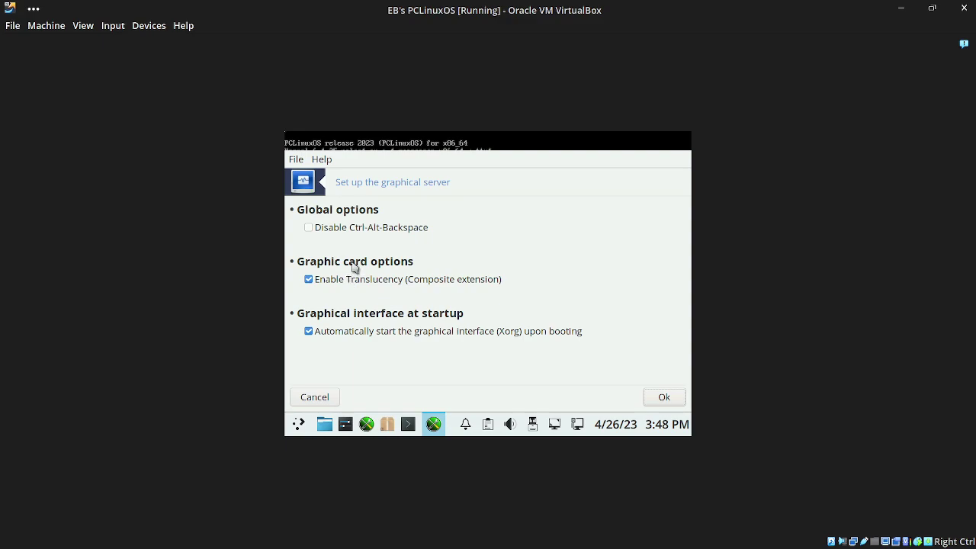
# Step: Accept the graphics options and keep Plug'n Play as the monitor
pyautogui.click(664, 399)
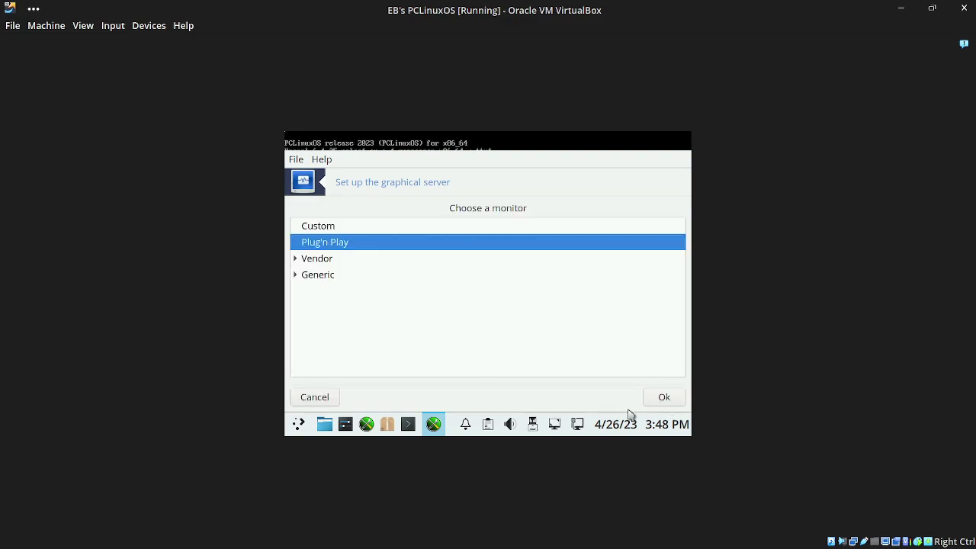
pyautogui.click(663, 398)
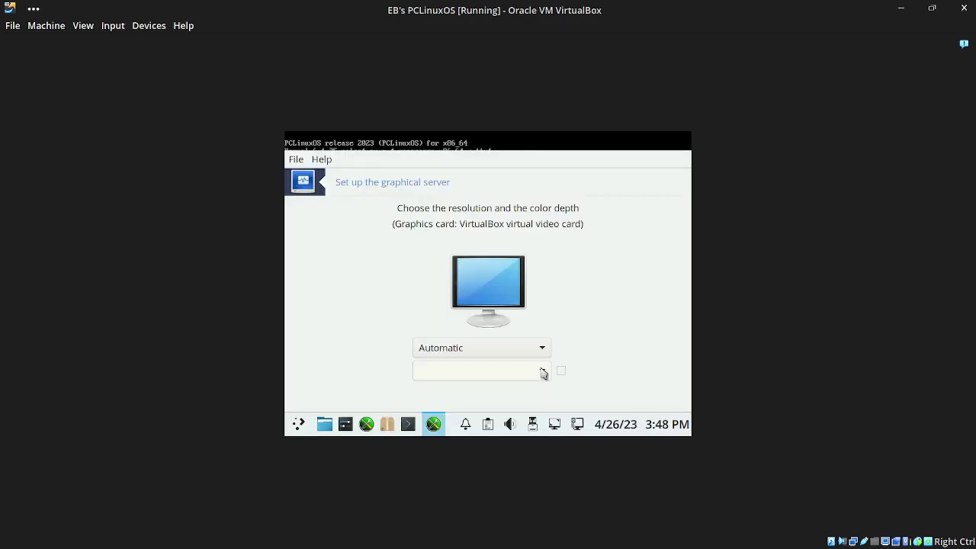
# Step: Choose 16 million colors (24 bits) and confirm the resolution list stays on Automatic
pyautogui.click(534, 374)
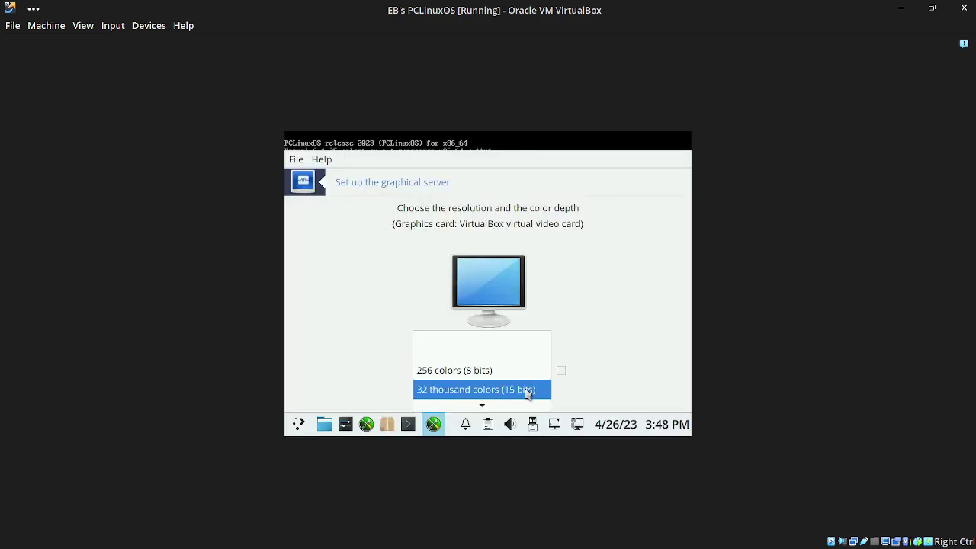
pyautogui.scroll(-1, 528, 395)
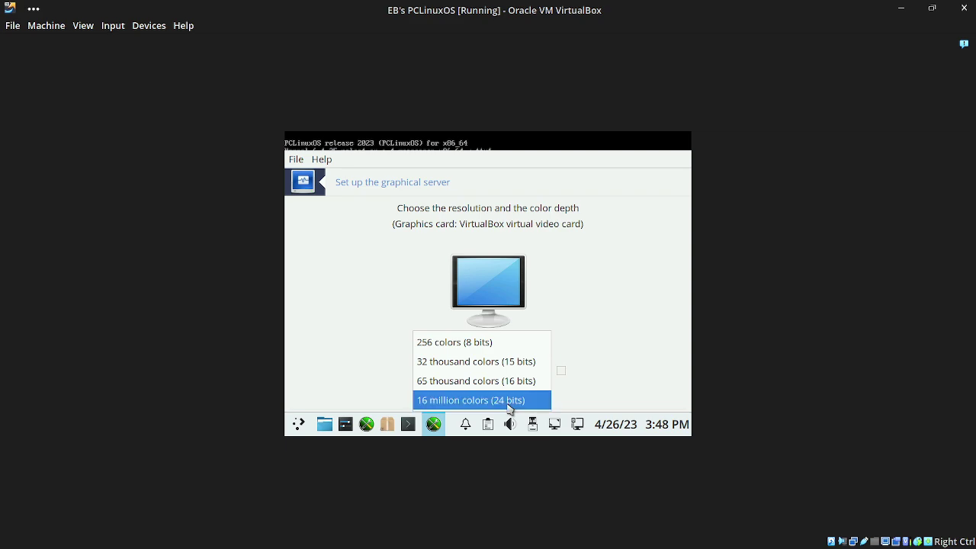
pyautogui.click(509, 403)
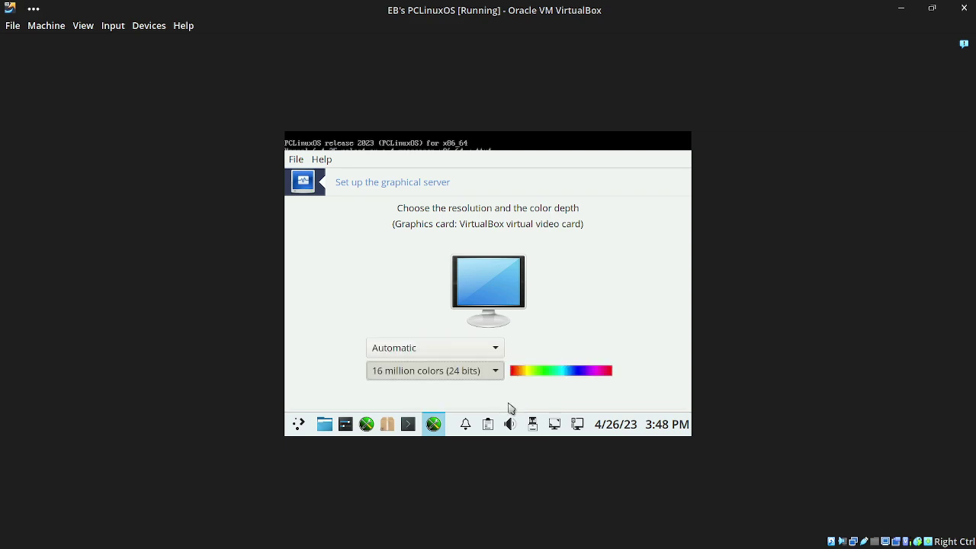
pyautogui.click(499, 349)
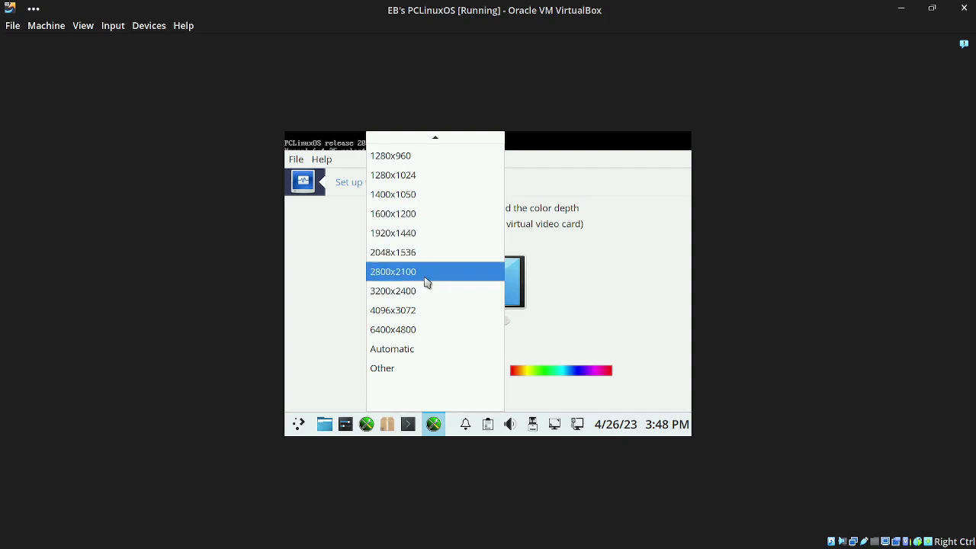
pyautogui.scroll(7, 427, 234)
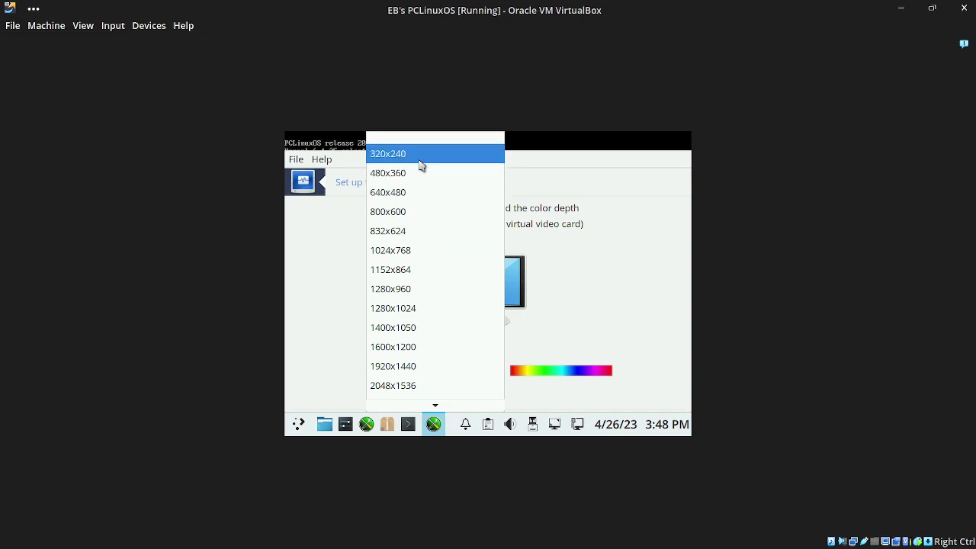
pyautogui.scroll(-1, 419, 236)
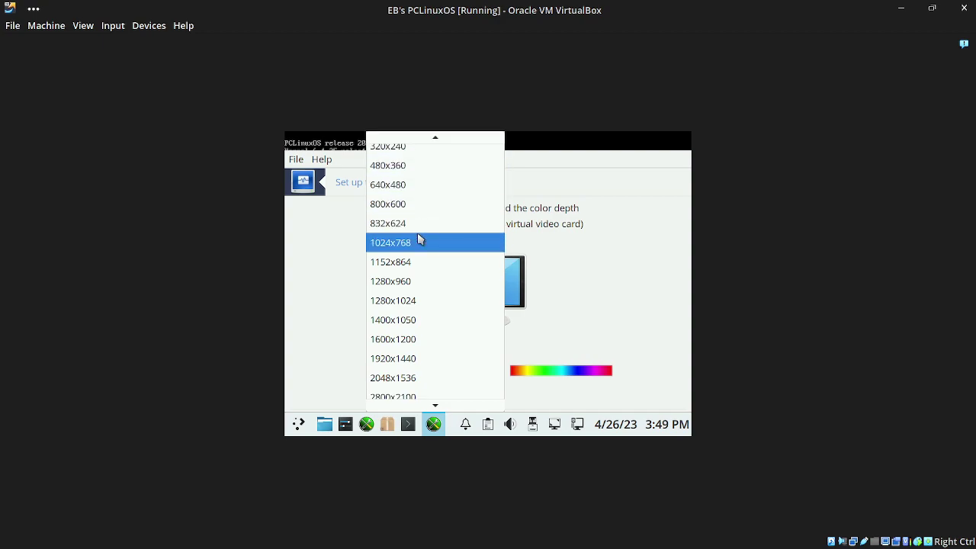
pyautogui.scroll(-2, 421, 239)
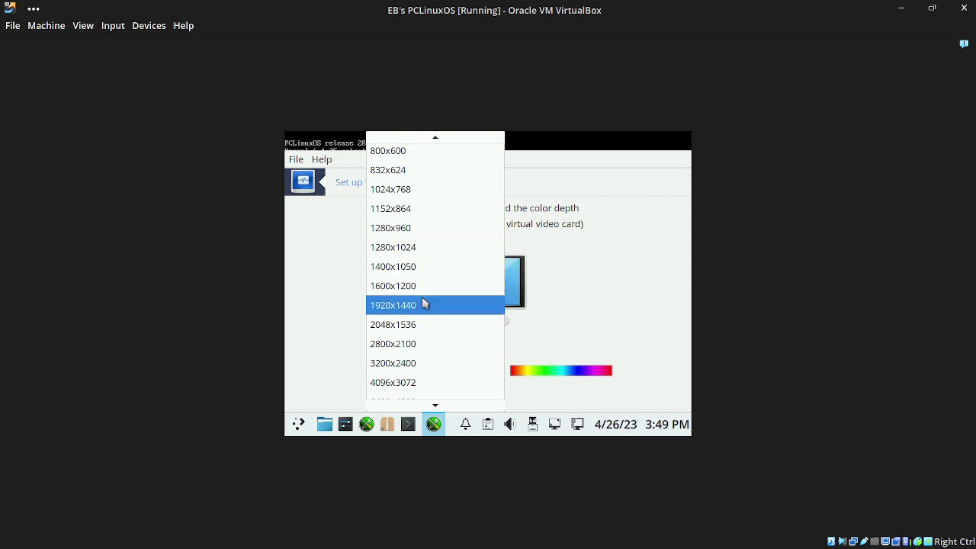
pyautogui.moveTo(435, 405)
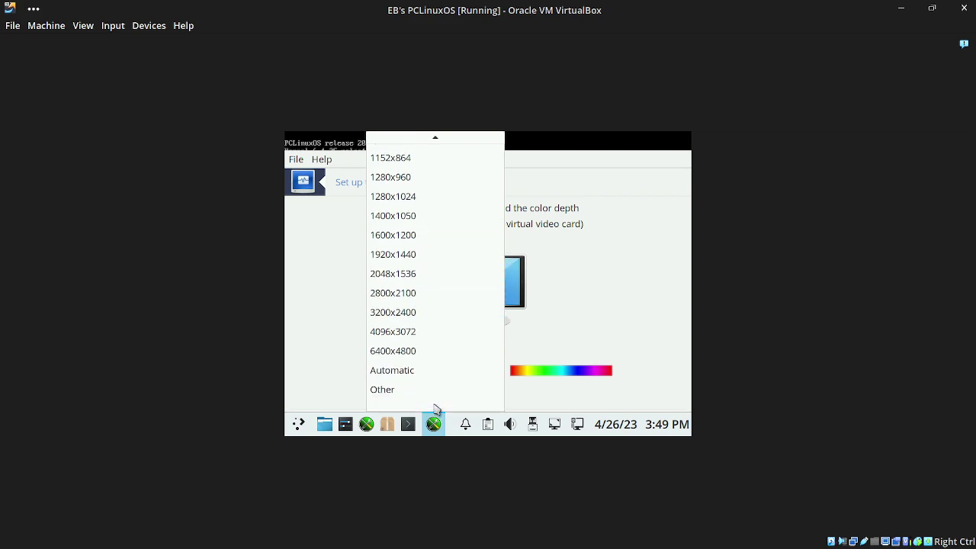
pyautogui.click(573, 302)
# Step: Briefly try 65 thousand colors (16 bits), keep Automatic resolution, then restore 24 bits
pyautogui.click(496, 372)
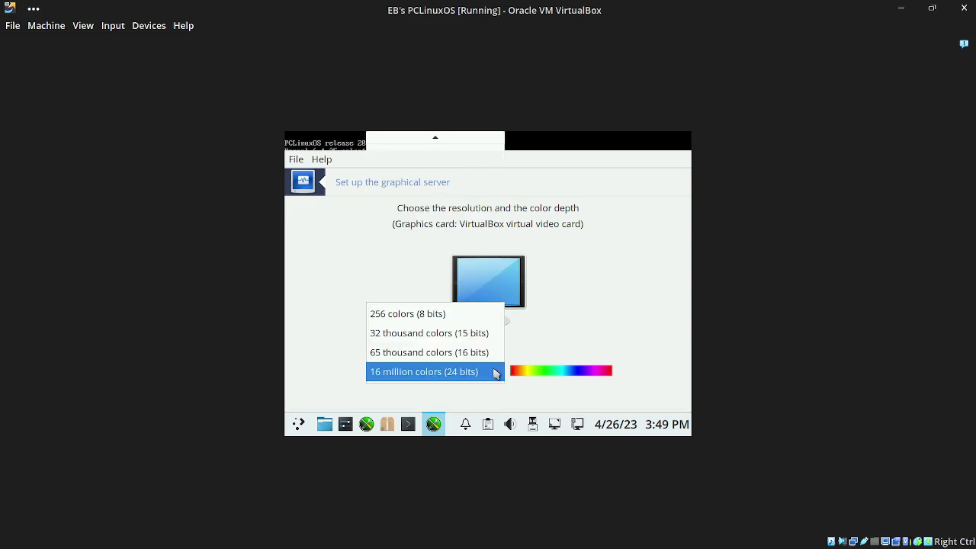
pyautogui.click(483, 352)
pyautogui.click(495, 352)
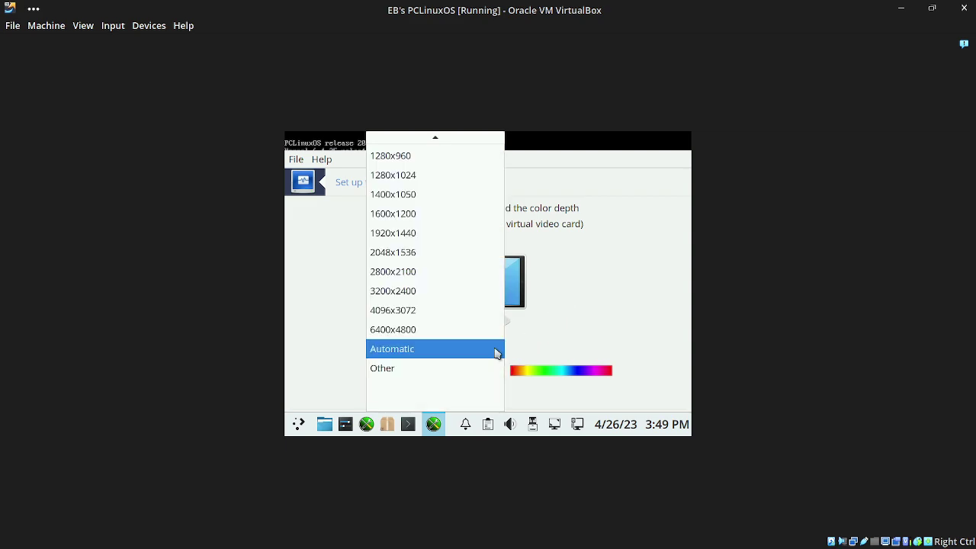
pyautogui.scroll(1, 424, 221)
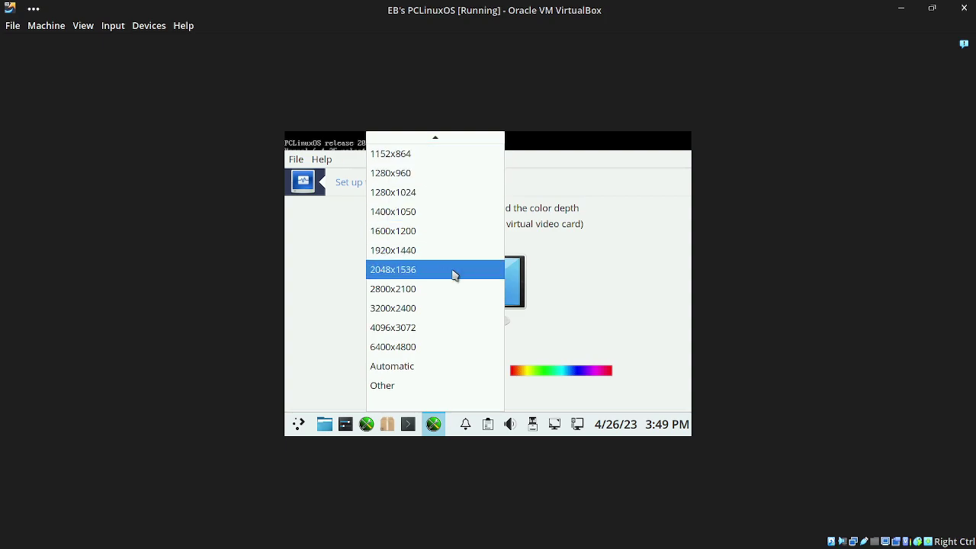
pyautogui.click(622, 293)
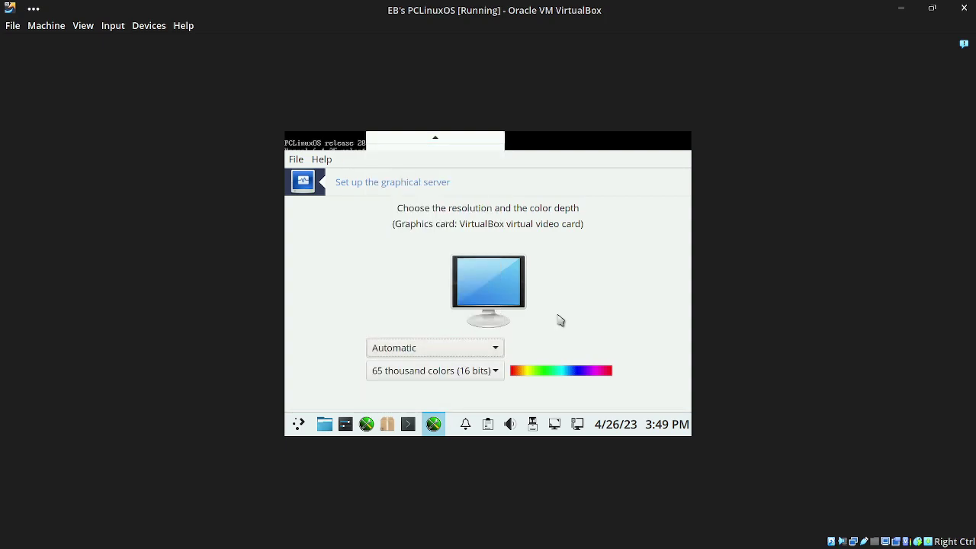
pyautogui.click(498, 352)
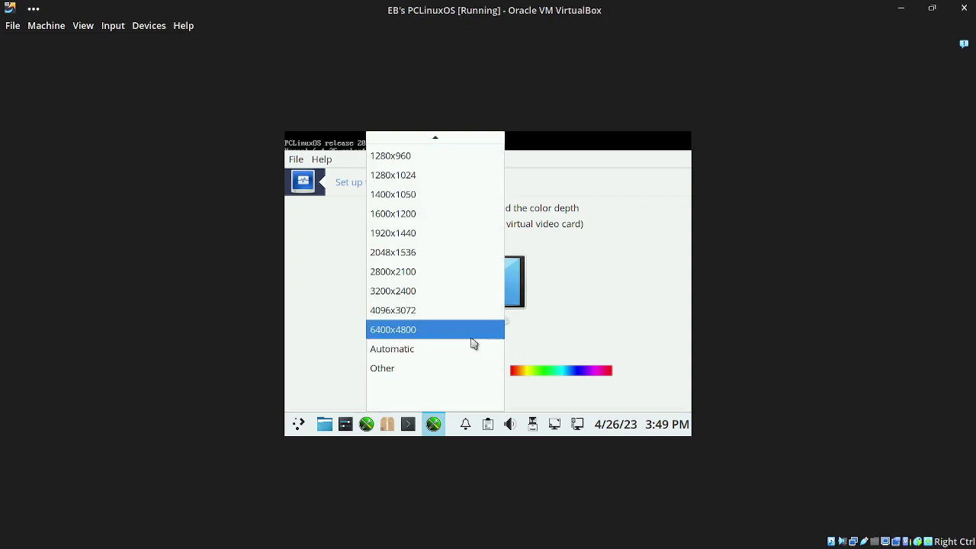
pyautogui.click(632, 305)
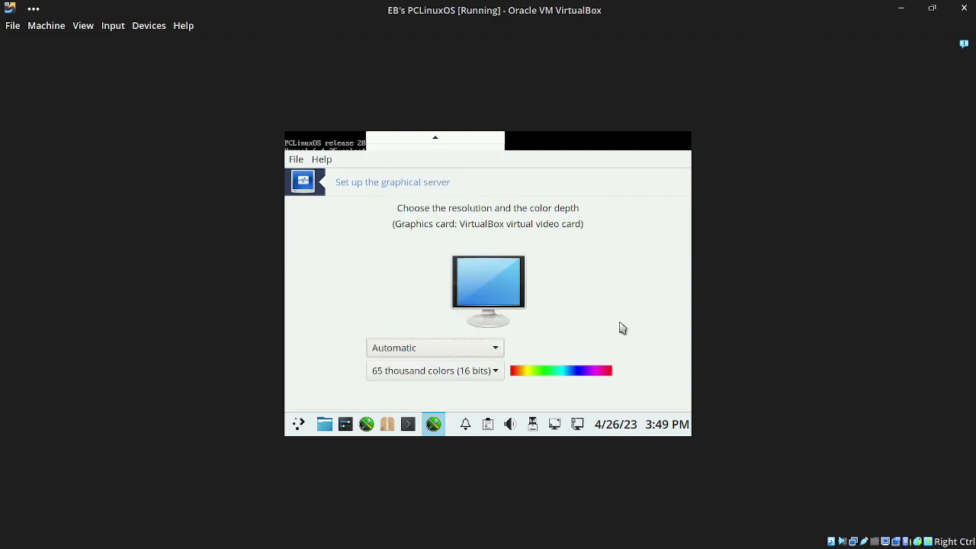
pyautogui.click(497, 370)
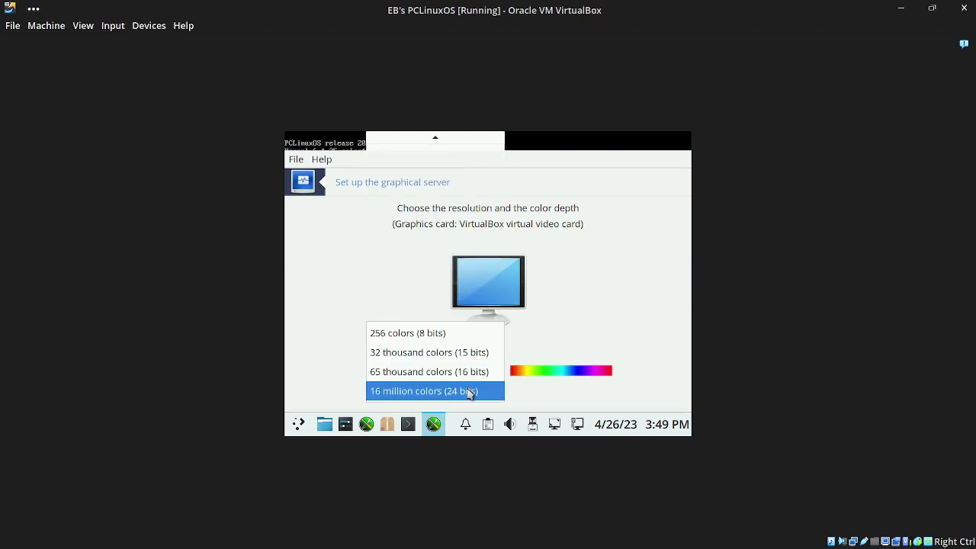
pyautogui.click(477, 392)
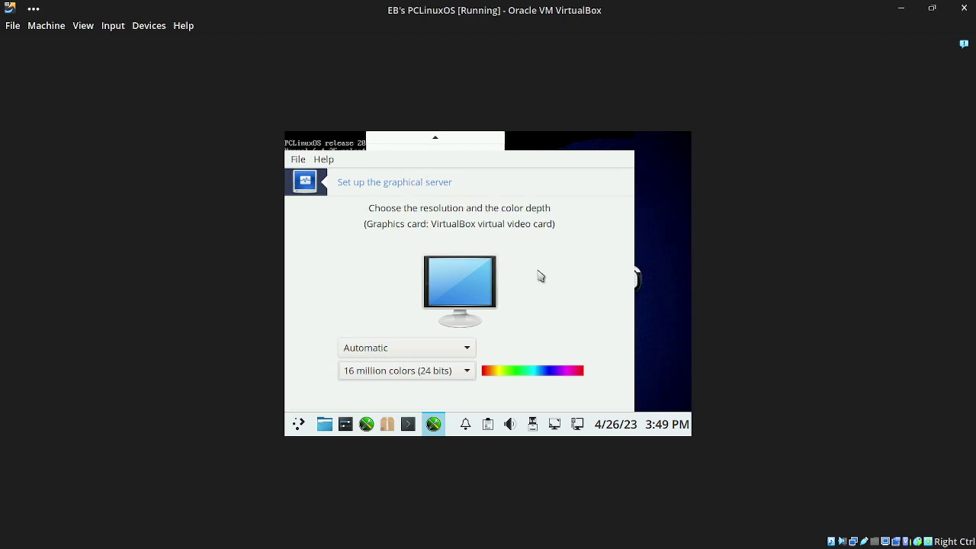
# Step: Restore the setup window to a smaller size and move it to the right
pyautogui.moveTo(497, 158); pyautogui.dragTo(518, 134)
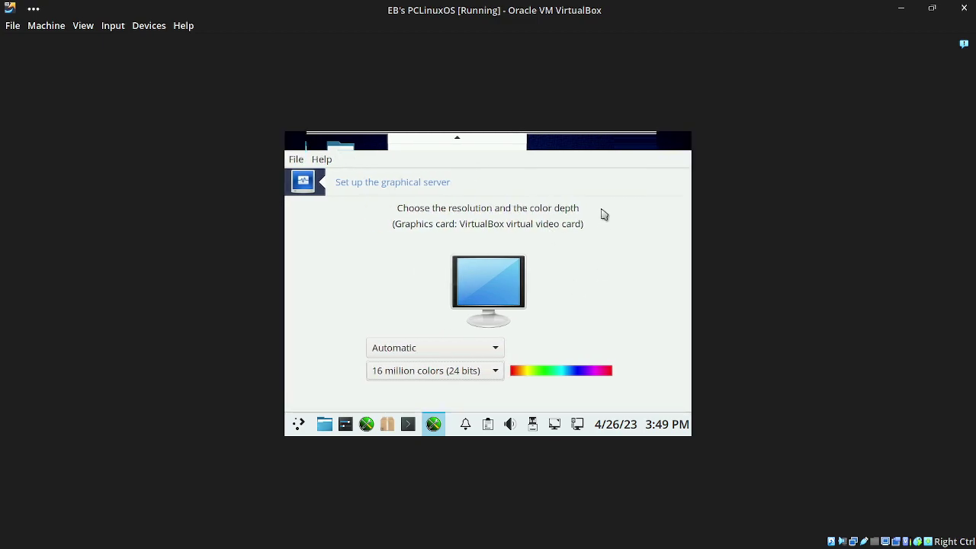
pyautogui.doubleClick(492, 141)
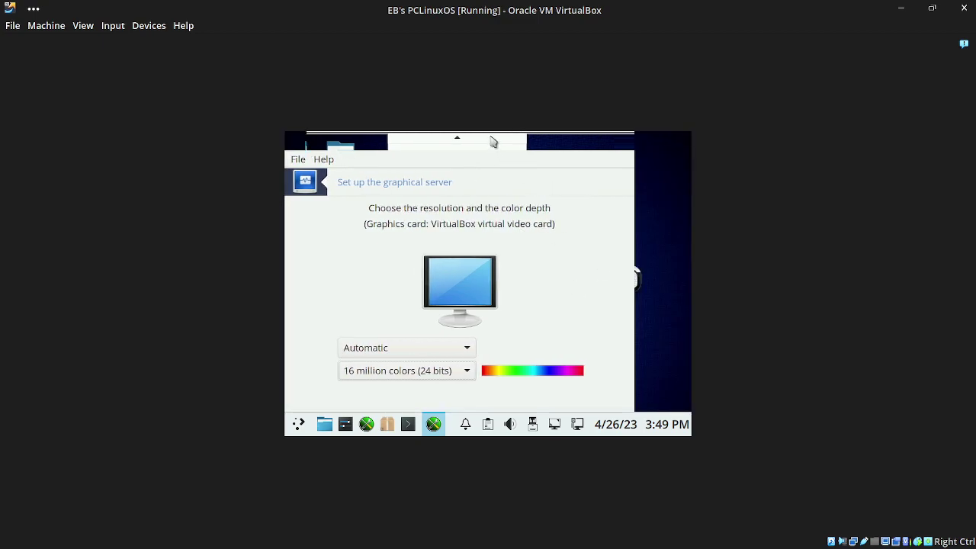
pyautogui.moveTo(566, 167); pyautogui.dragTo(617, 164)
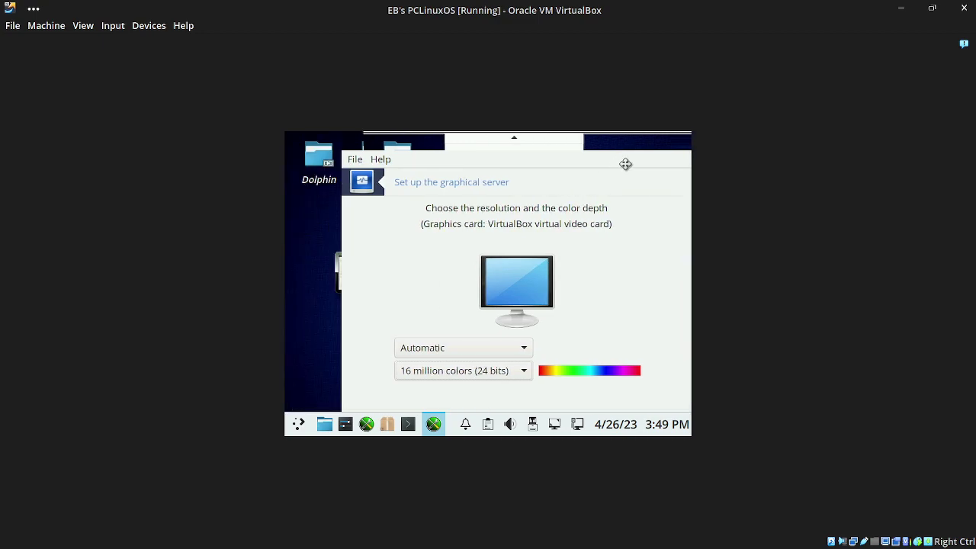
# Step: Quit the graphical server setup and then the Control Center via File > Quit
pyautogui.click(357, 160)
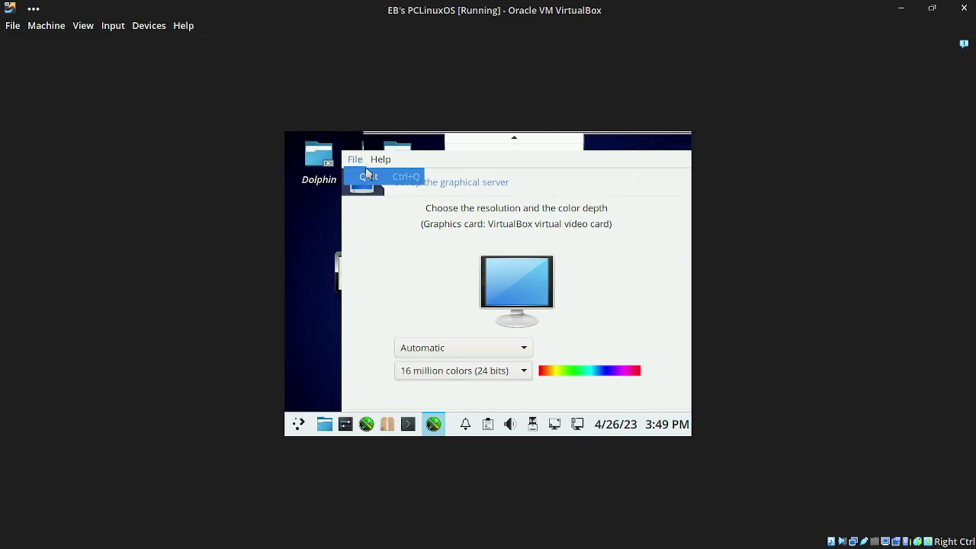
pyautogui.click(369, 176)
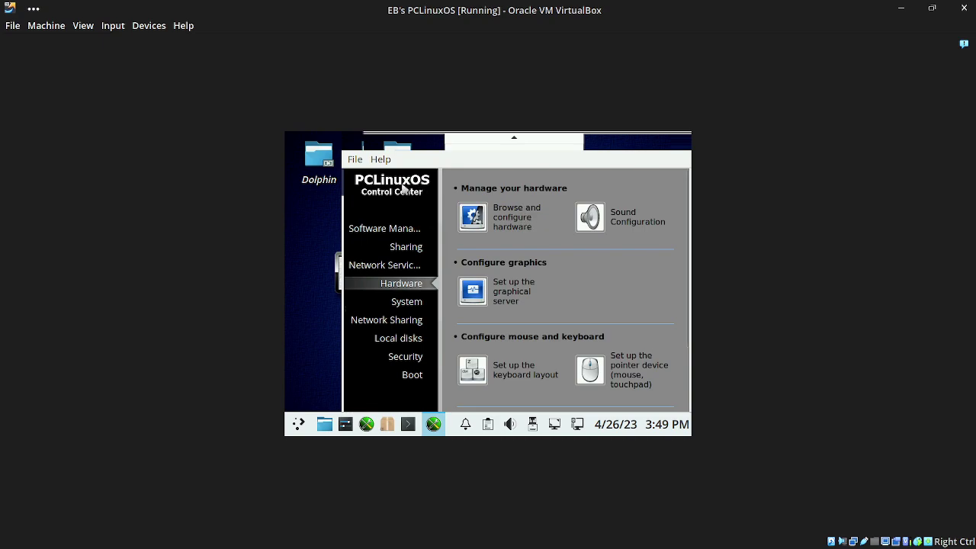
pyautogui.click(357, 160)
pyautogui.click(362, 176)
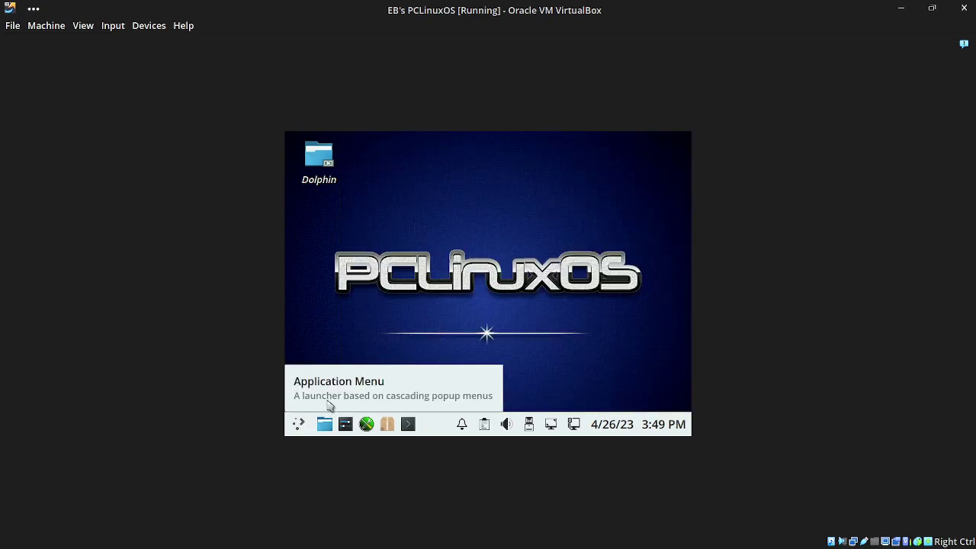
# Step: Shut down PCLinuxOS from Application Menu > Power / Session > Shut Down and confirm with OK
pyautogui.click(291, 427)
pyautogui.moveTo(323, 374)
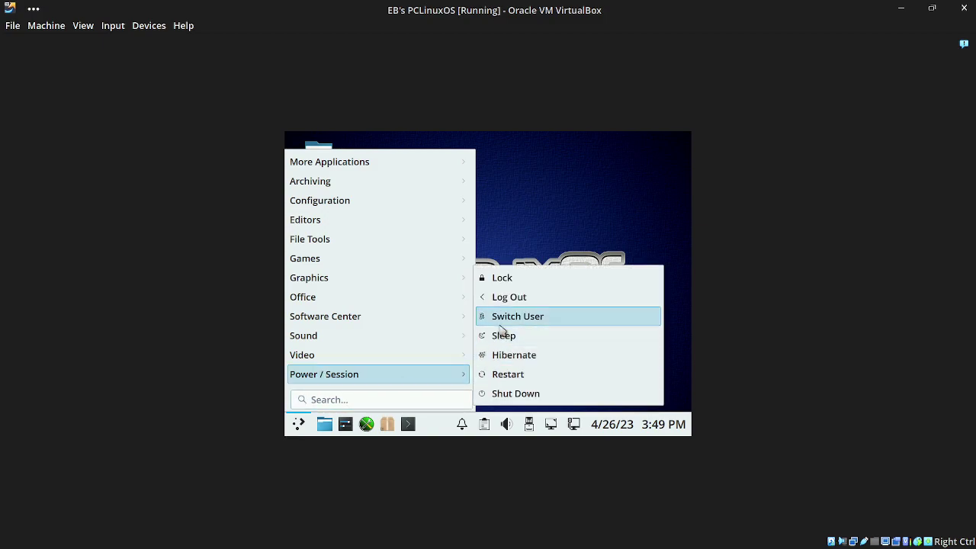
pyautogui.click(529, 396)
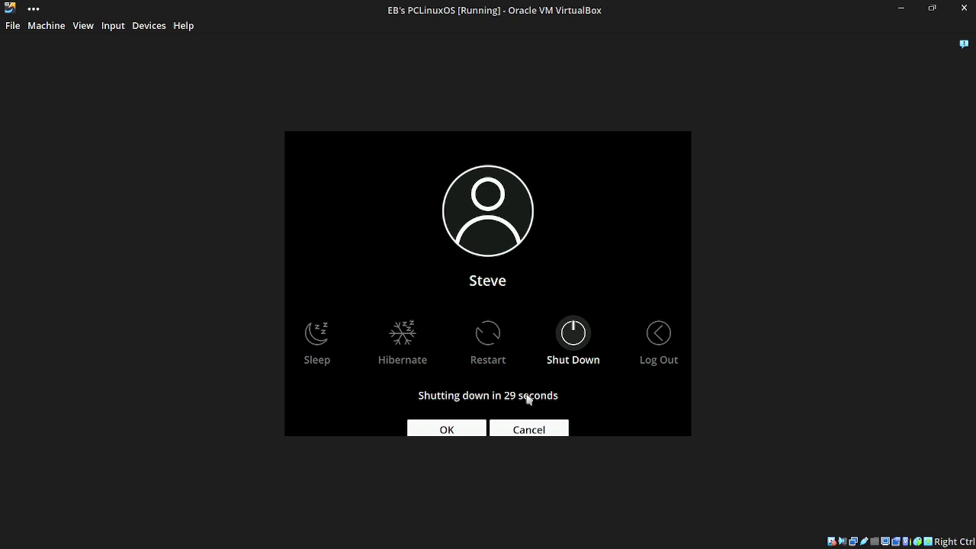
pyautogui.click(445, 430)
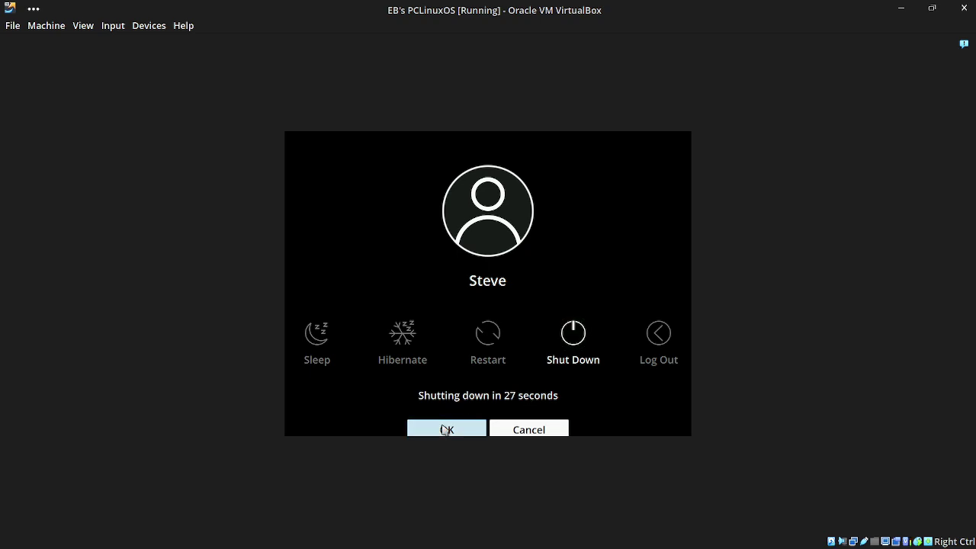